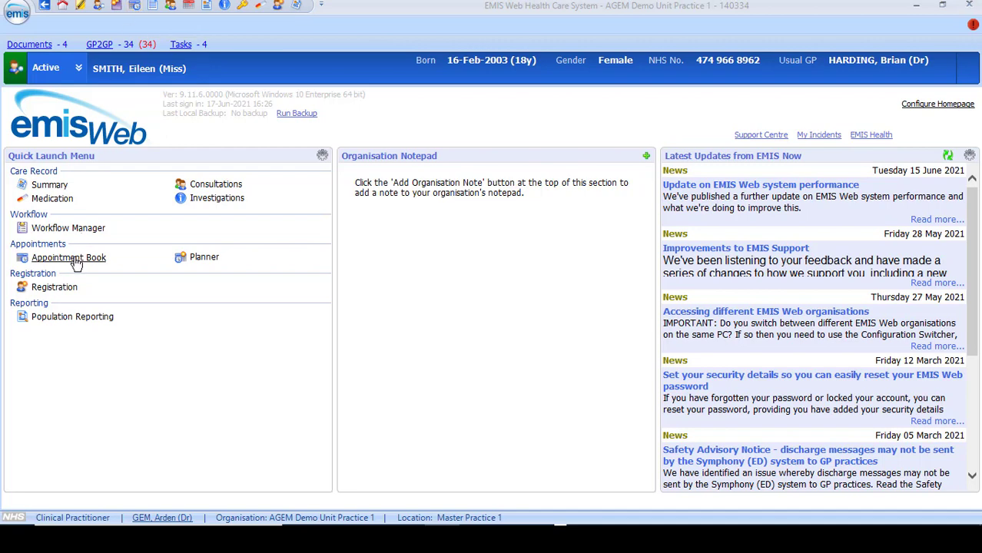
- Open Appointments > Appointment Book, pick 21 June 2021 and switch to Week View
click(17, 13)
mouse_move(77, 128)
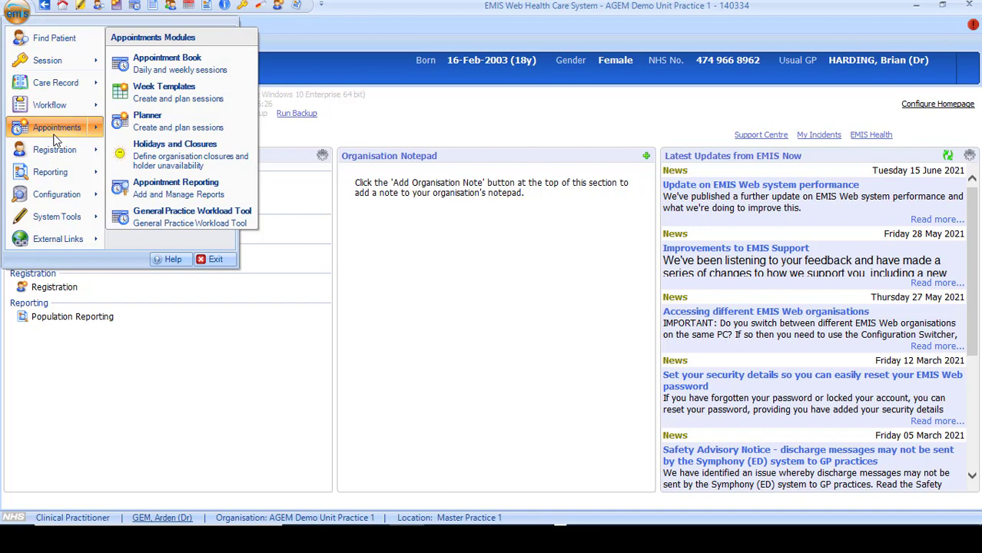
click(168, 65)
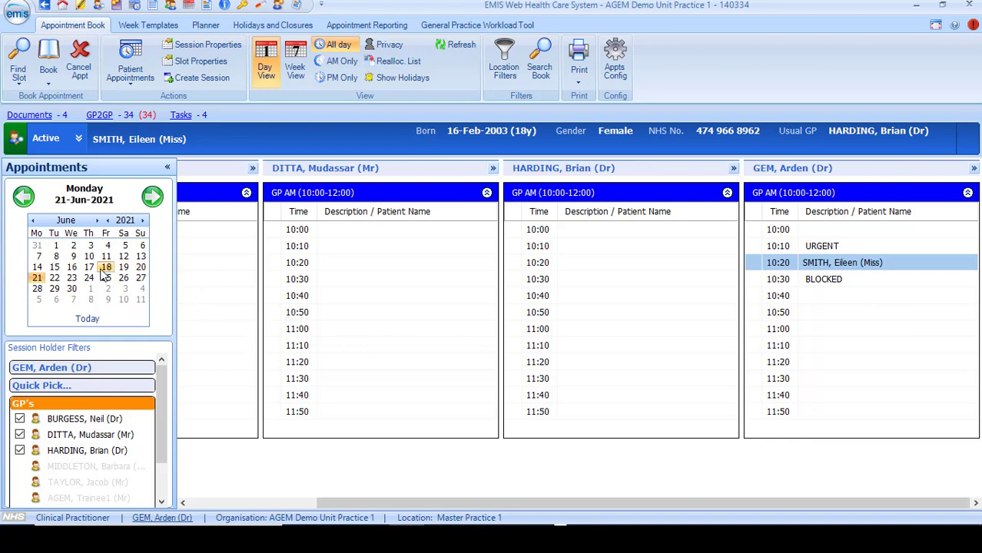
click(37, 280)
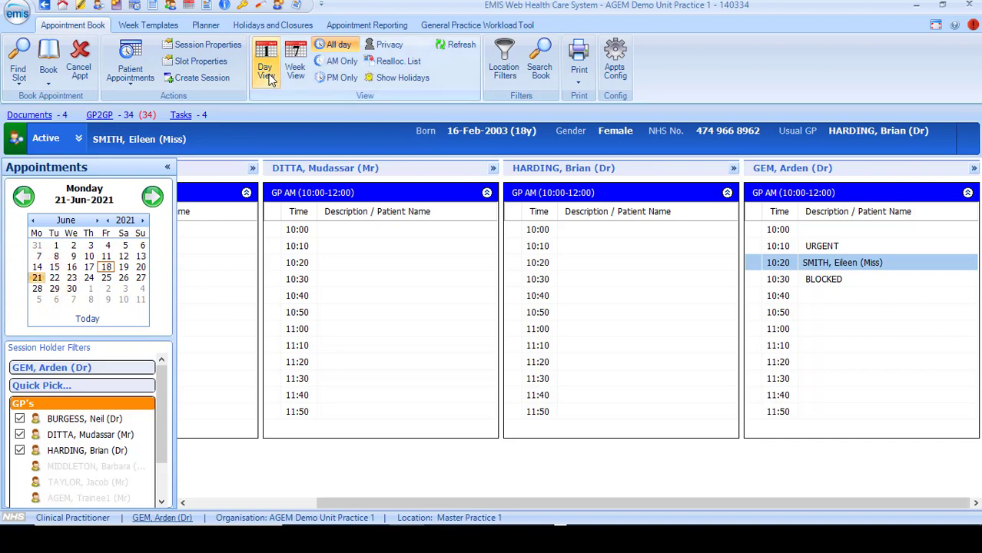
click(296, 71)
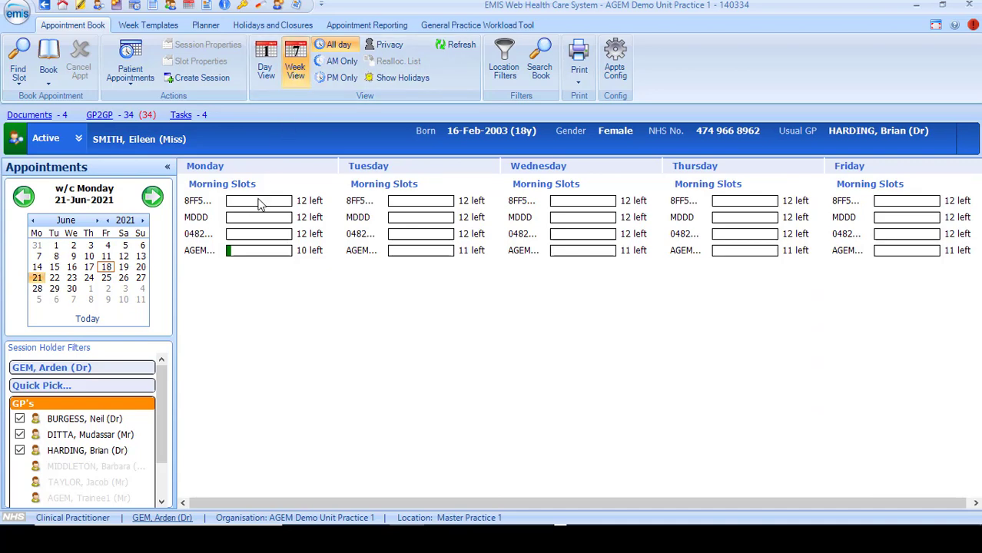
mouse_move(229, 255)
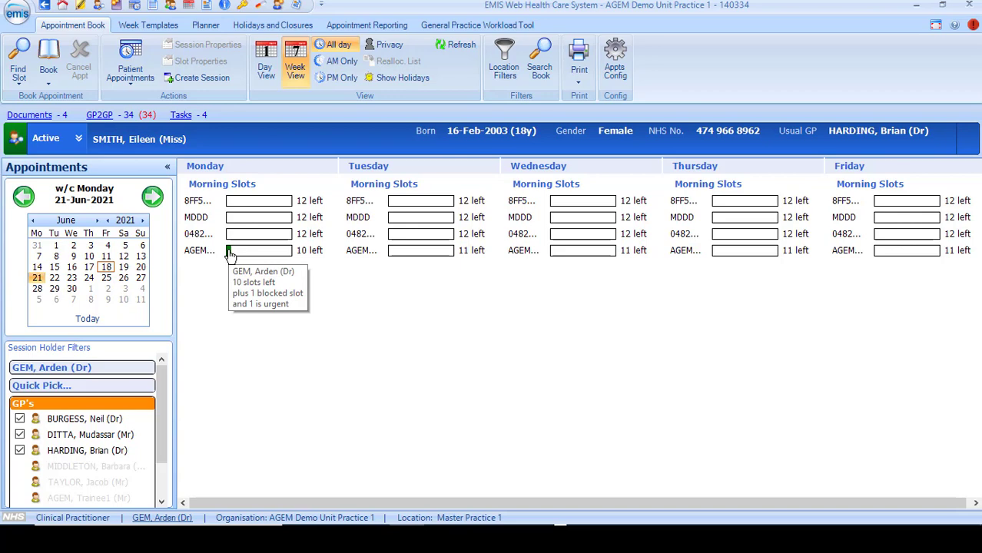
- Open Monday 21 June in day view, briefly filtering to one doctor, then back to all GPs
click(229, 253)
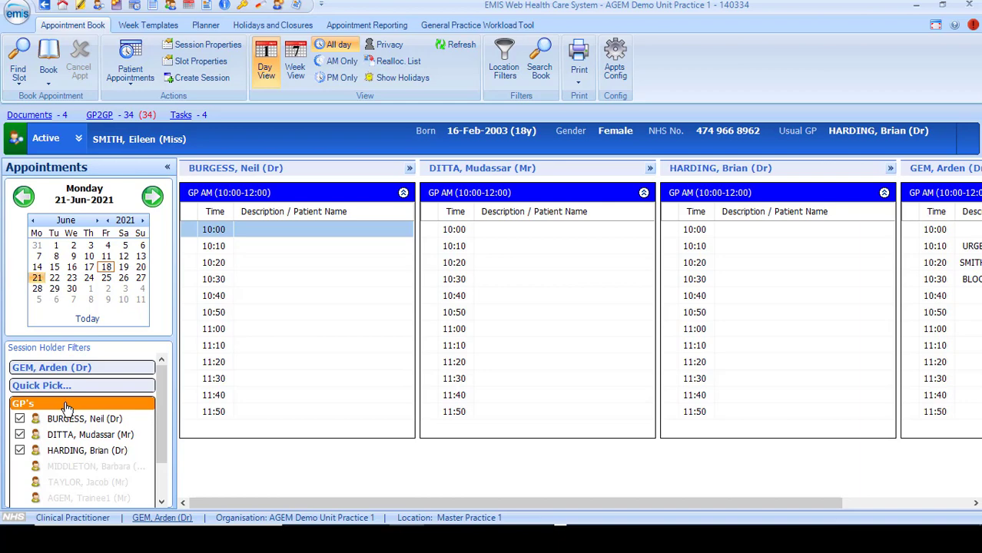
click(66, 369)
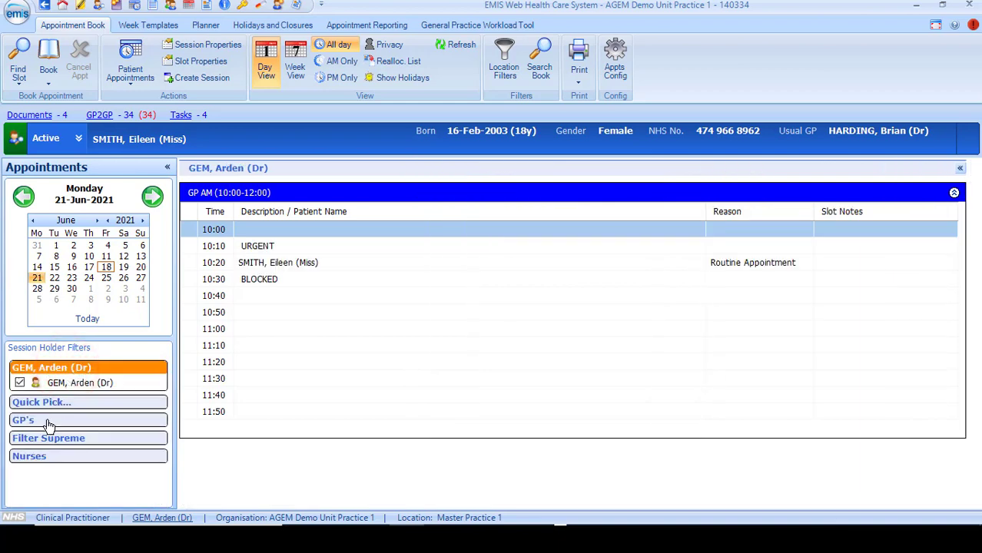
click(47, 421)
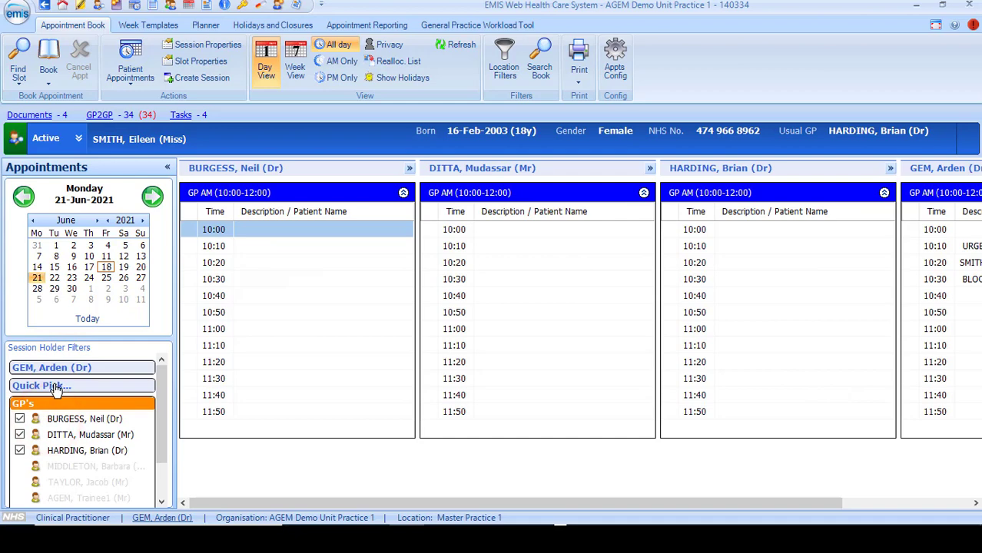
- Quick Pick the doctor plus a second clinician found by name search as session holders
click(55, 386)
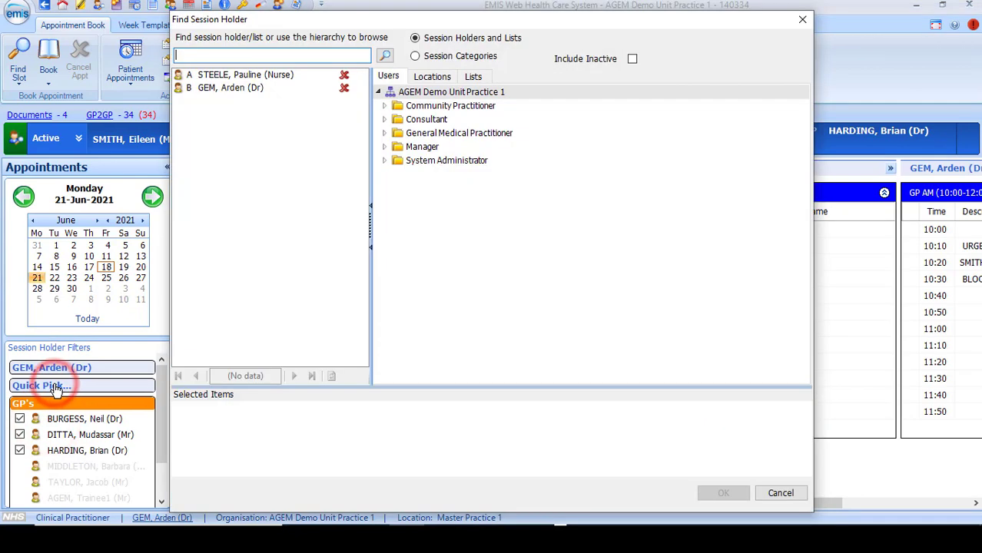
double_click(236, 88)
click(232, 56)
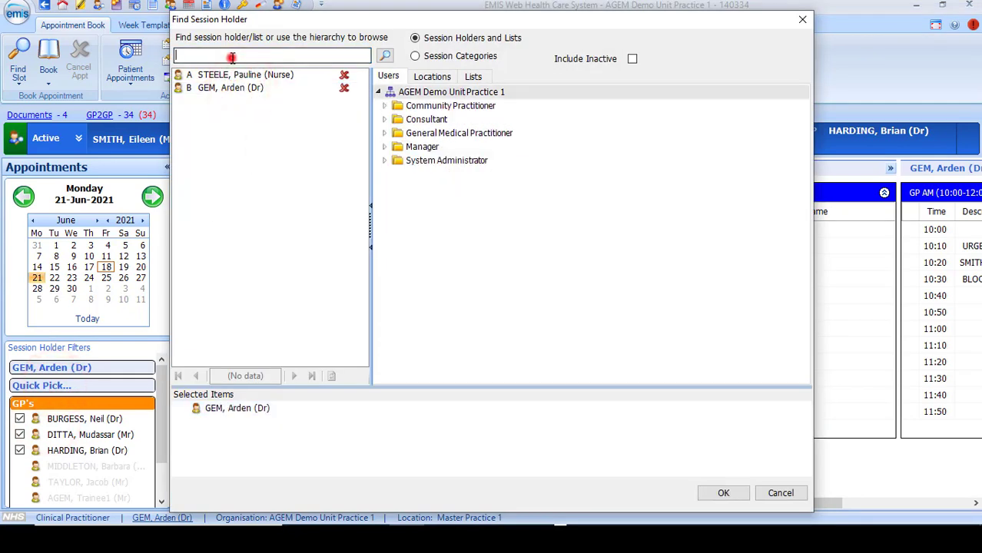
text(ditta)
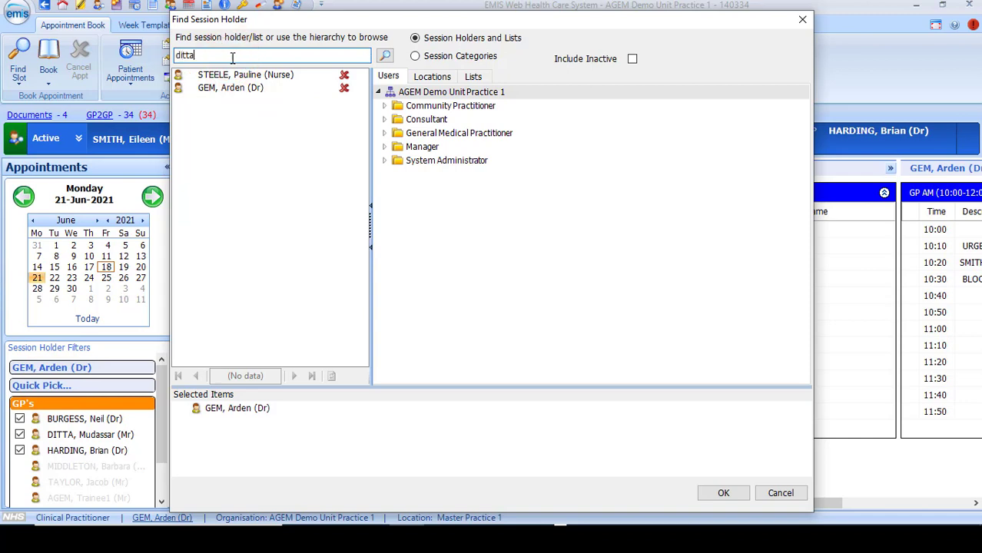
click(385, 56)
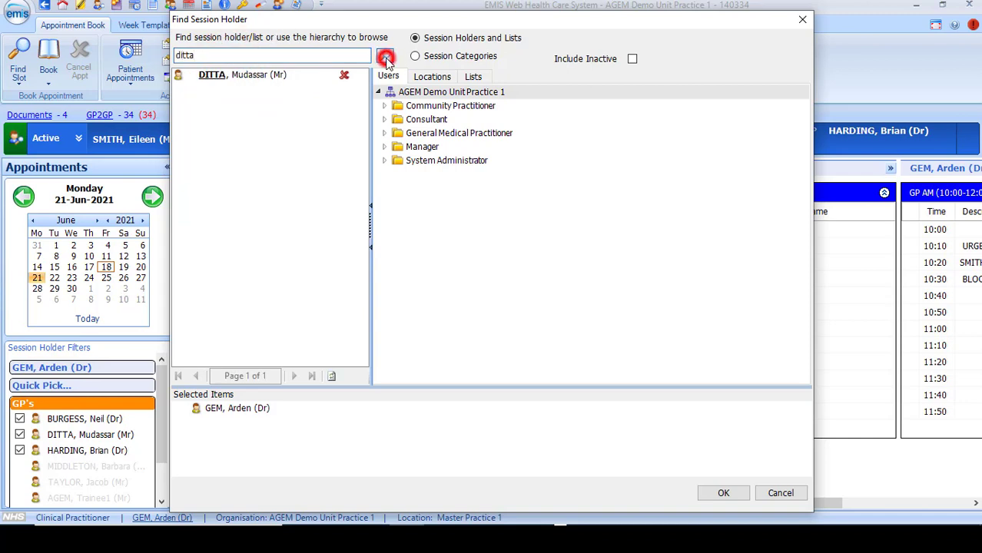
double_click(306, 77)
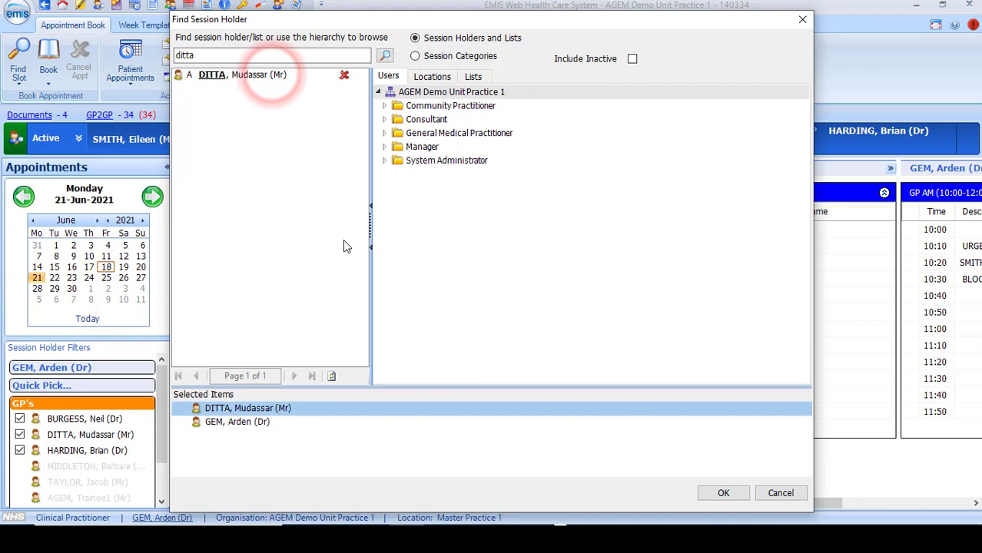
click(717, 495)
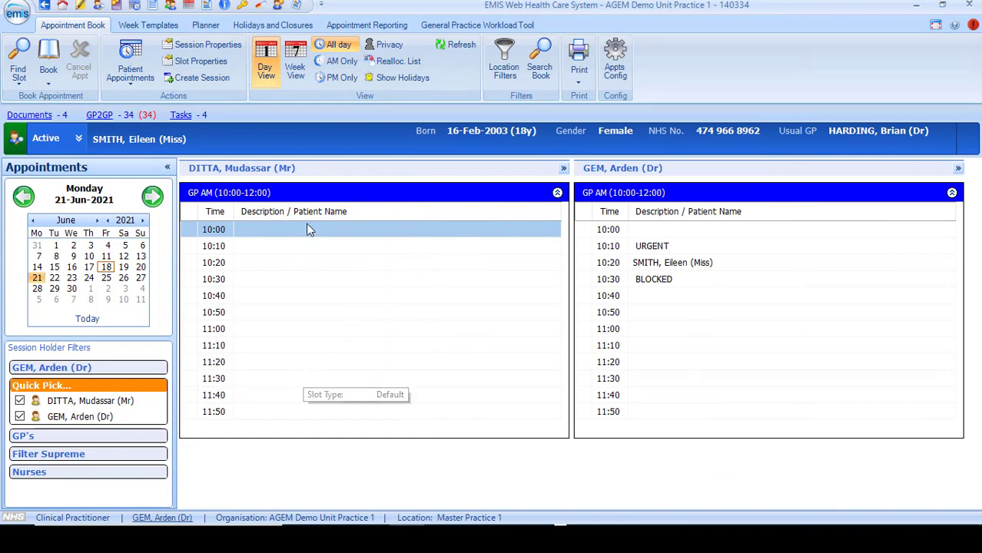
- Select the first session's 10:10 slot and bring up its booking options
click(505, 69)
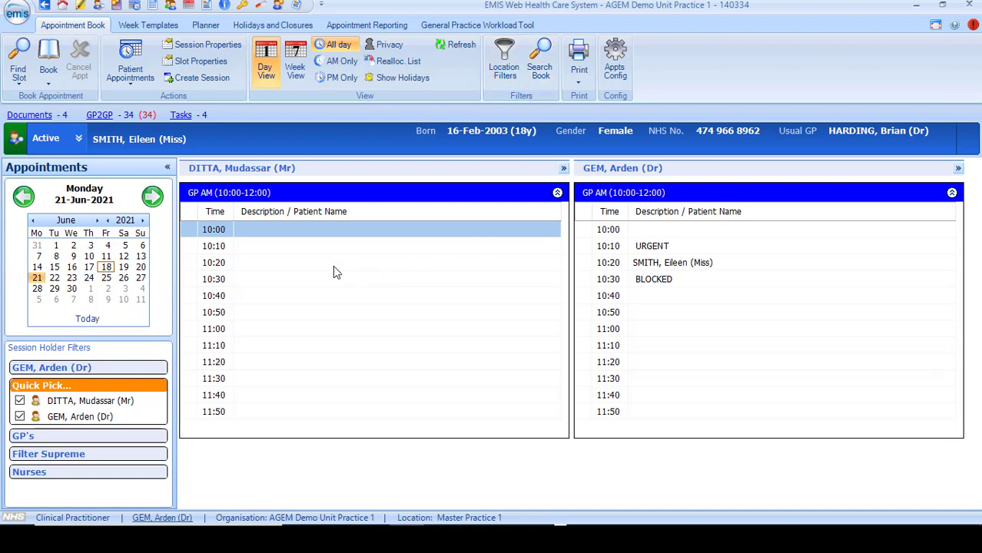
click(292, 247)
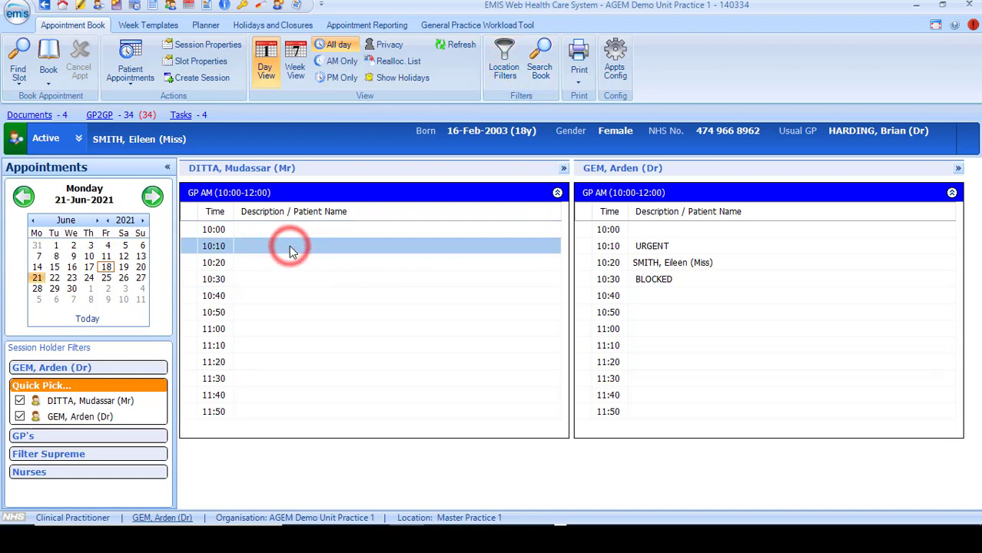
right_click(290, 250)
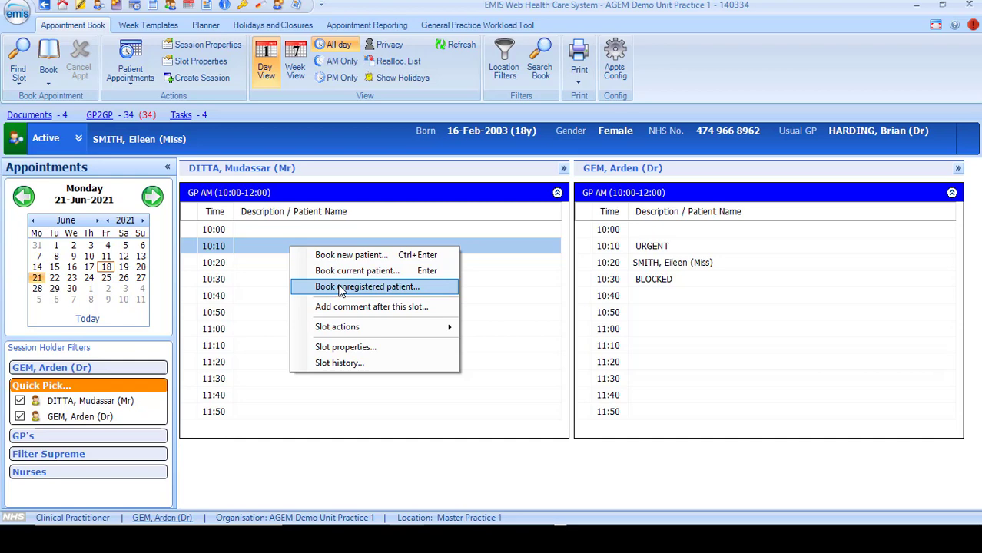
click(48, 69)
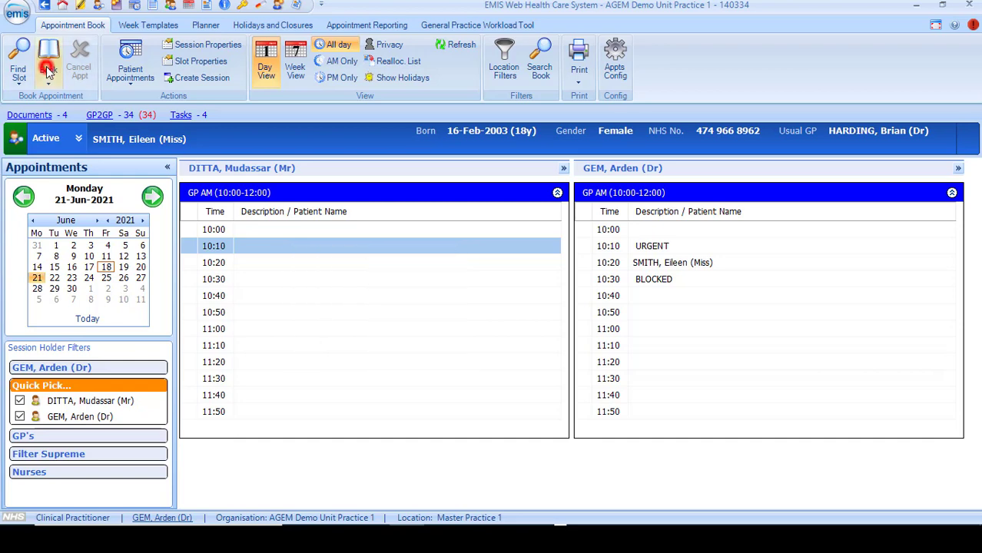
click(48, 71)
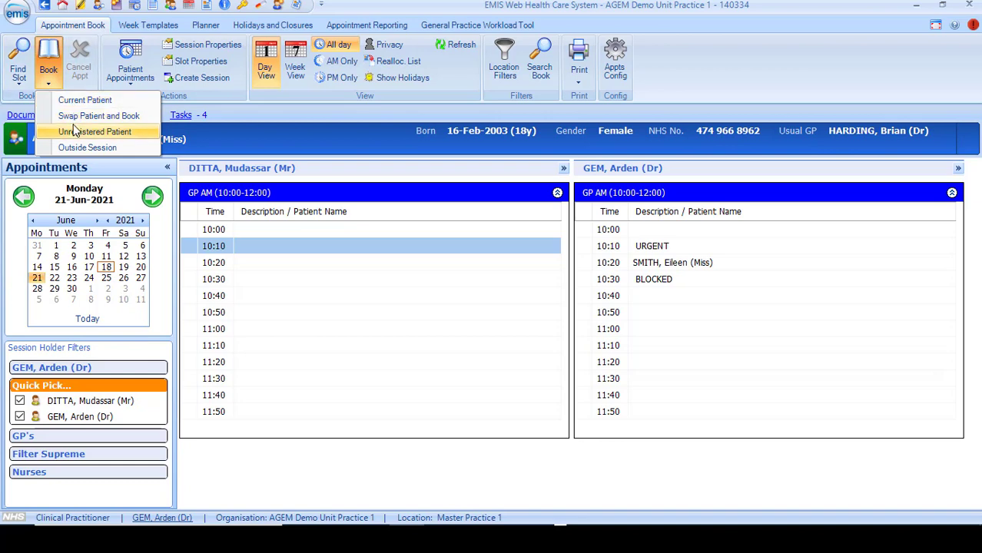
click(305, 249)
right_click(305, 248)
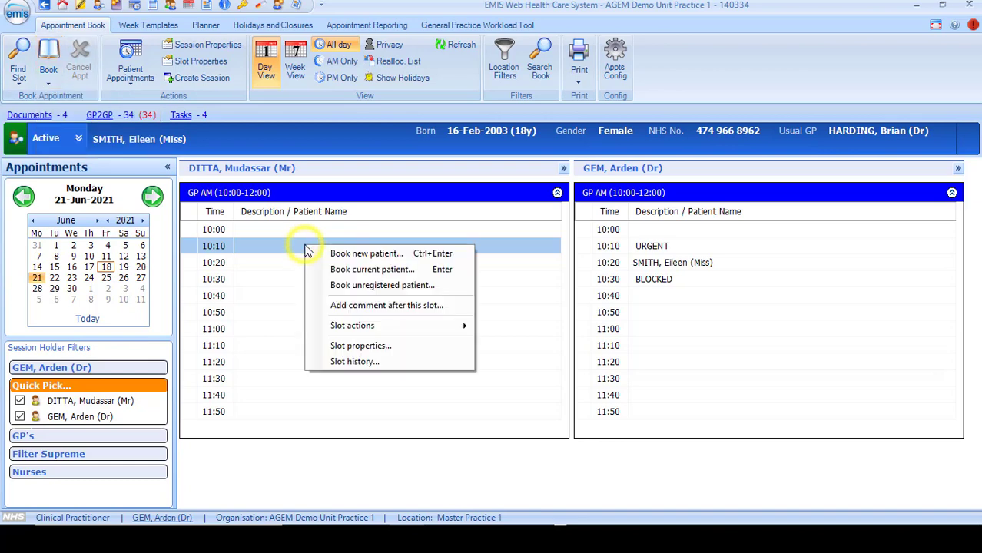
- Book a new patient, searching 's' and choosing the first matching patient
click(353, 255)
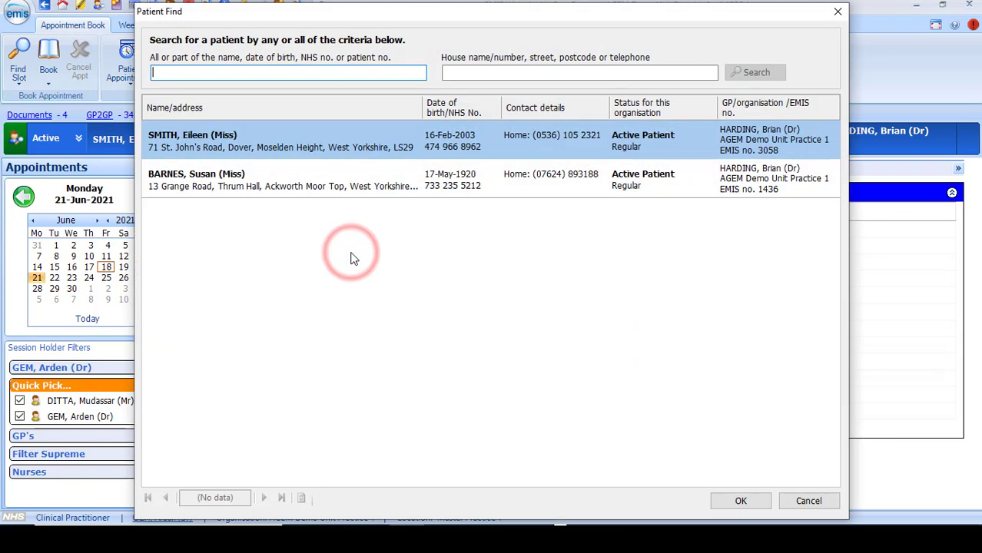
click(238, 74)
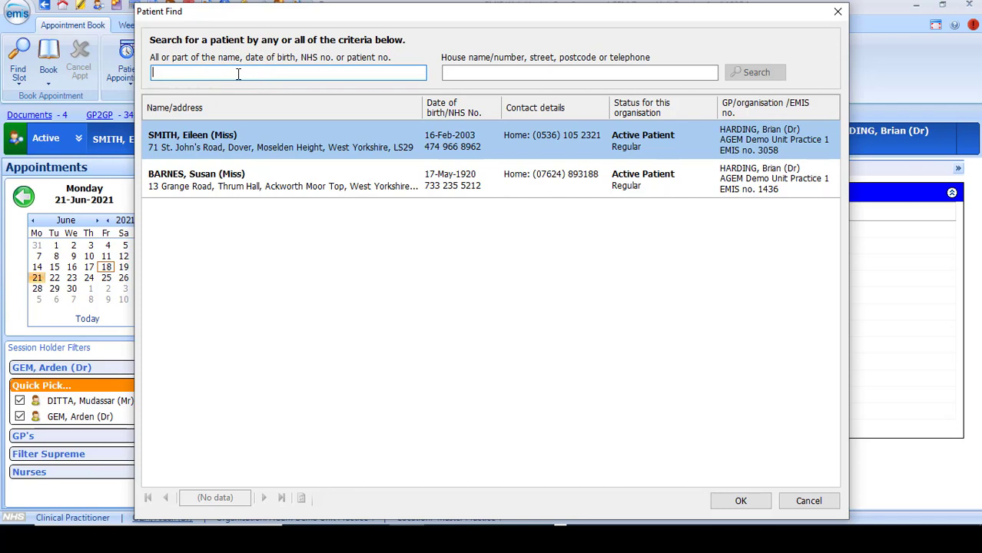
text(susan barnes)
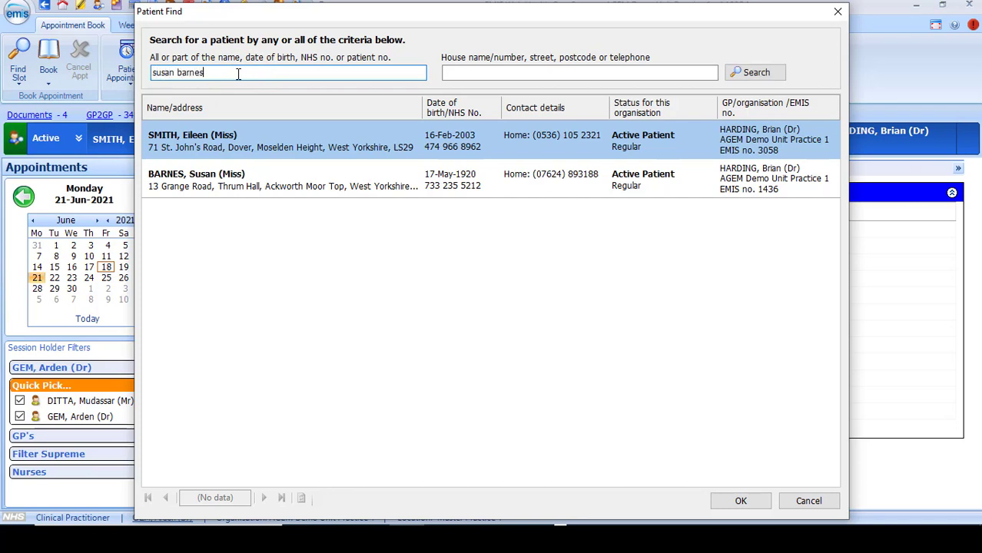
key(Return)
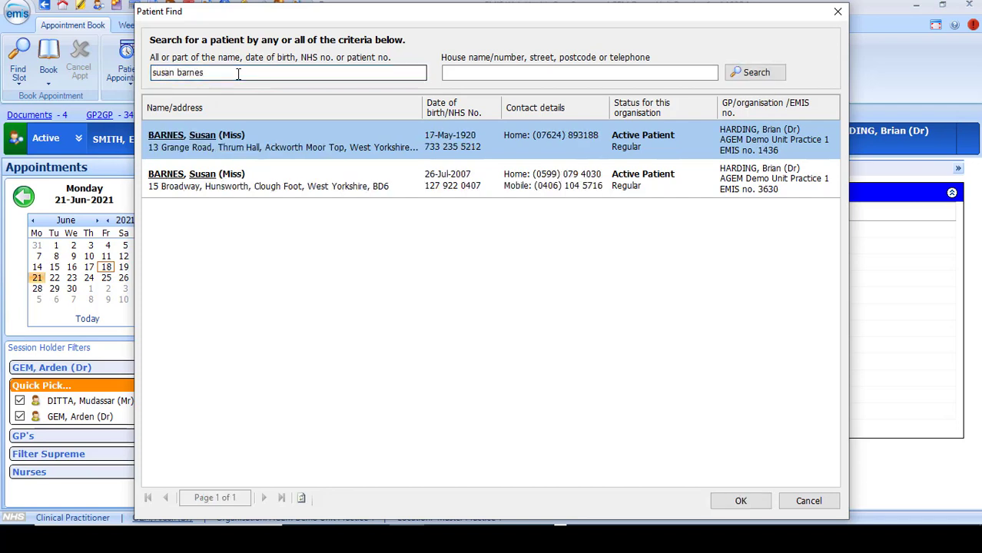
click(221, 149)
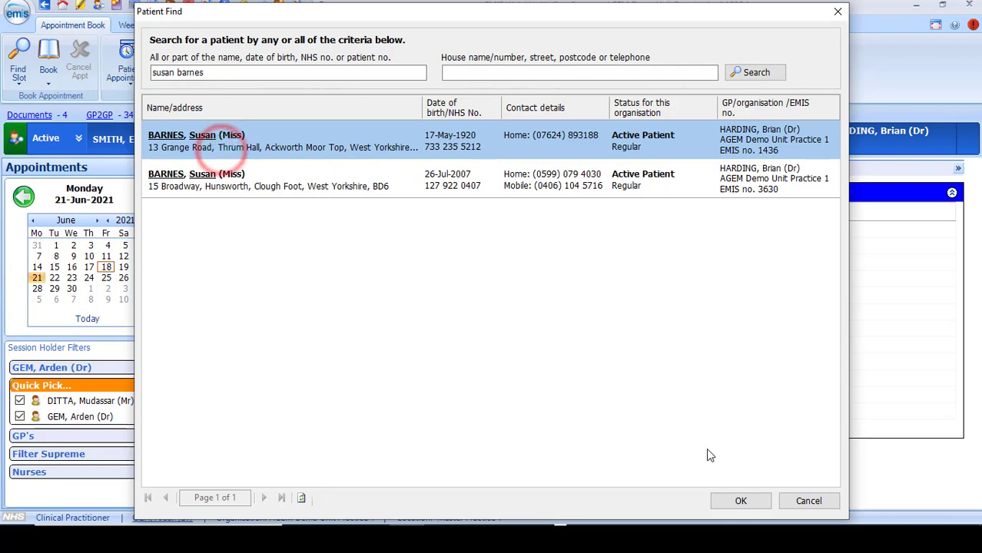
click(729, 506)
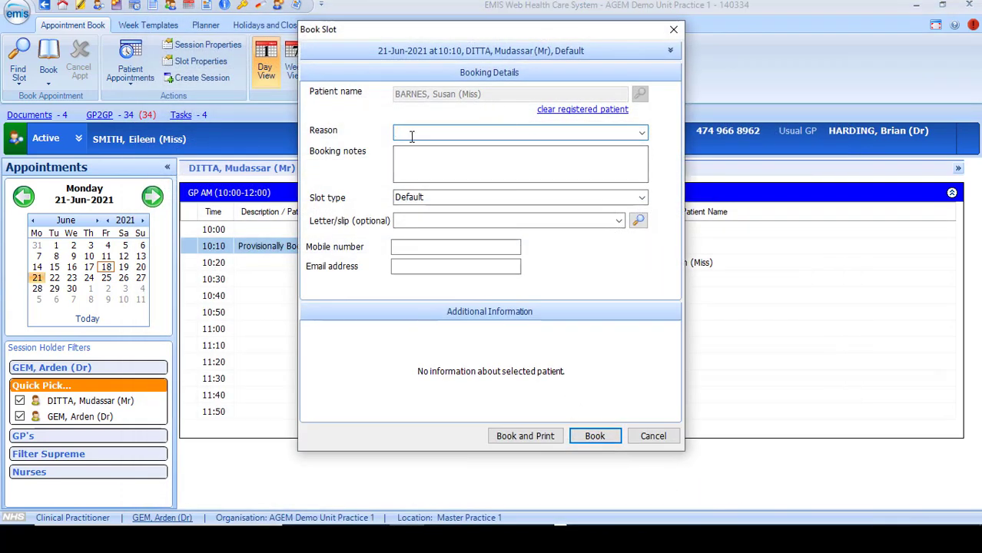
- Set reason Routine Appointment, note 'Back', keep Default slot type, and book 10:10
click(642, 132)
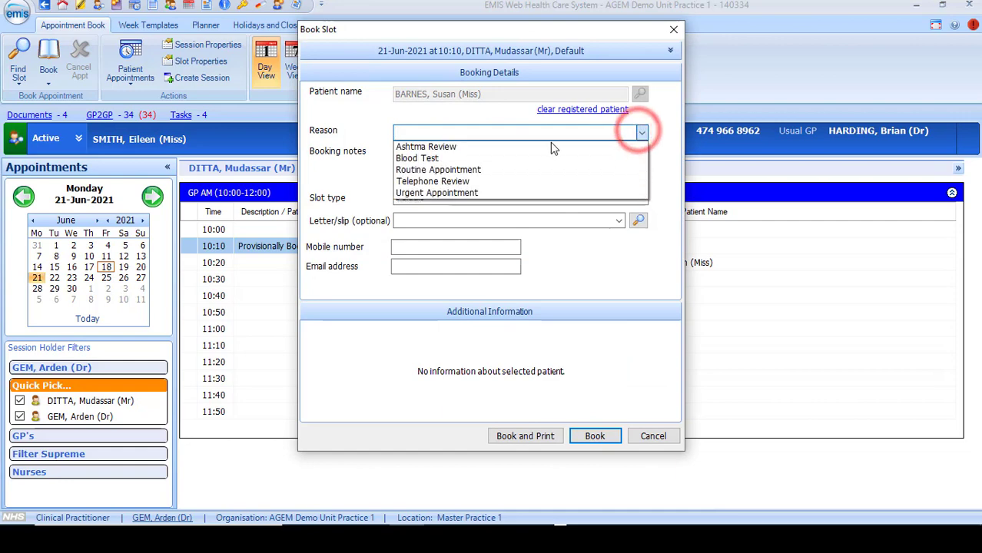
click(471, 169)
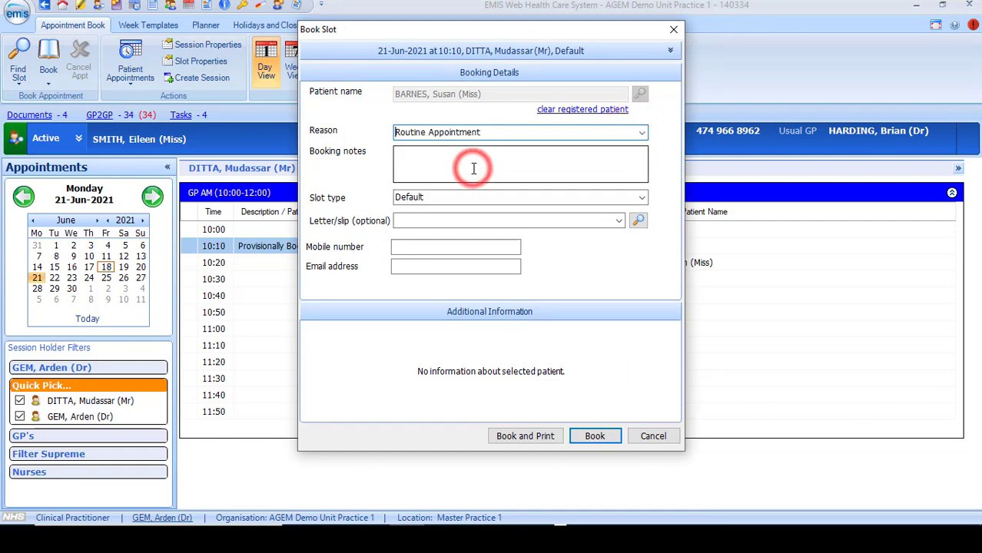
click(468, 162)
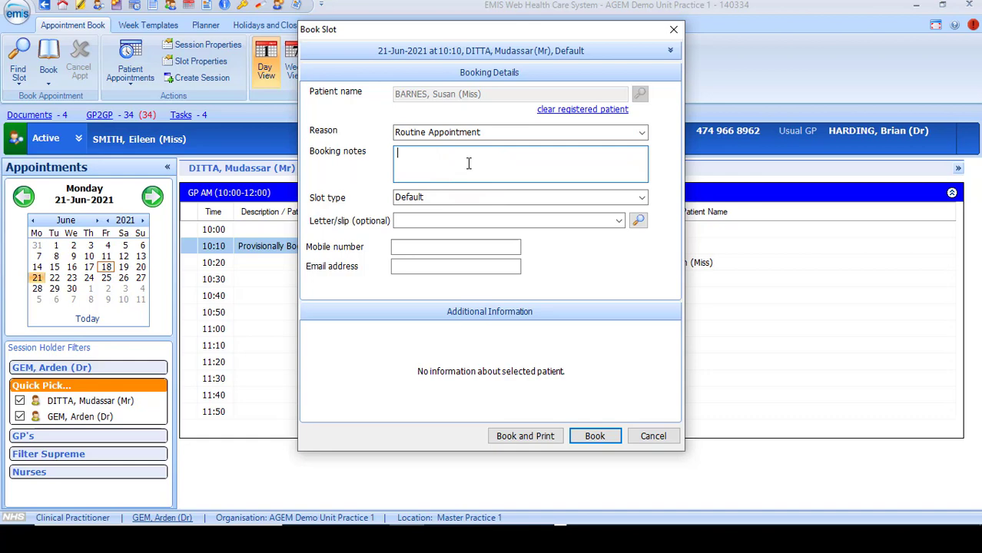
text(Back ache)
click(639, 198)
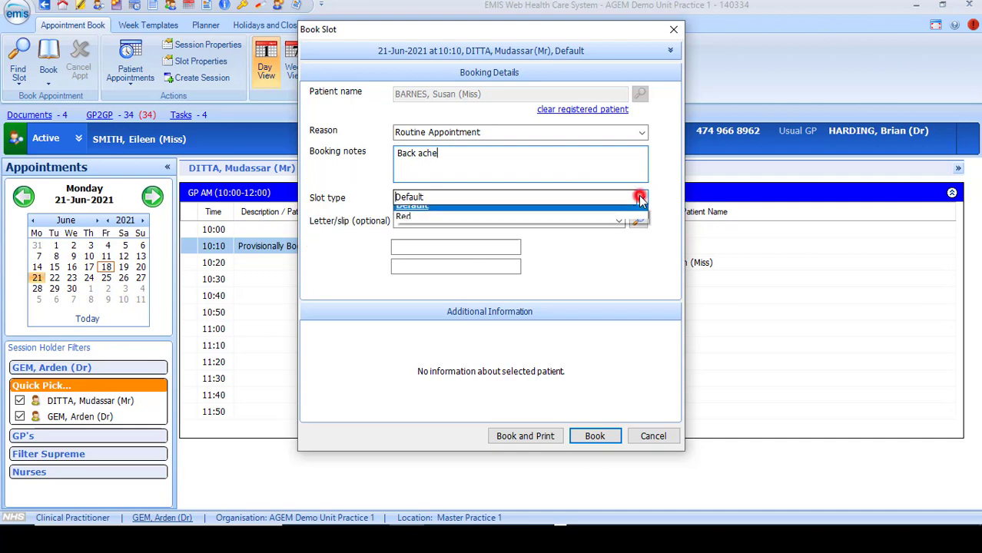
click(641, 198)
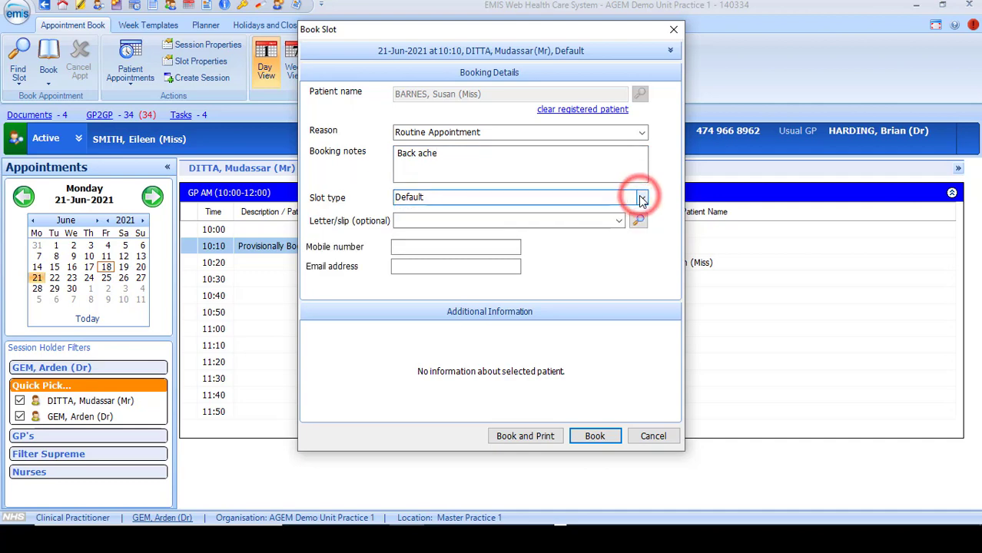
click(620, 221)
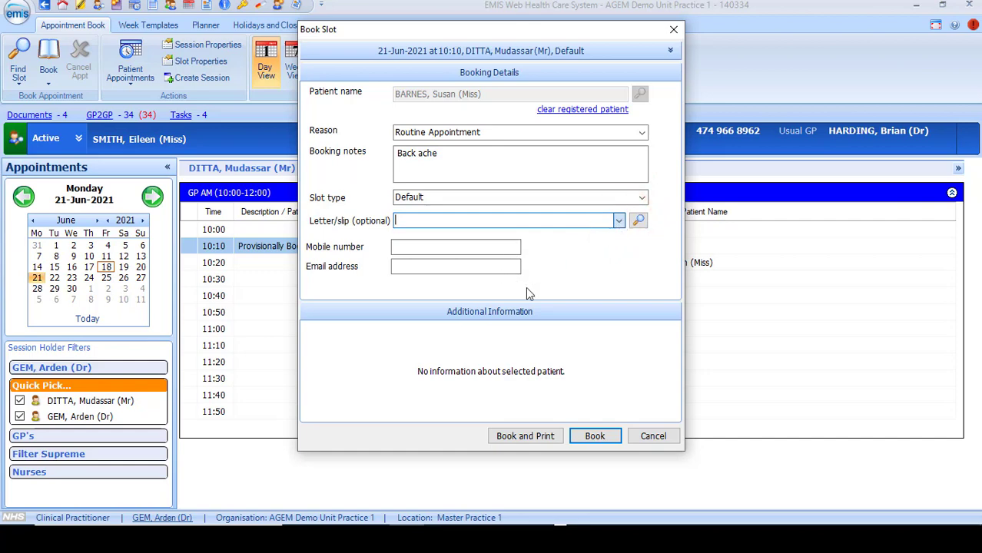
click(597, 438)
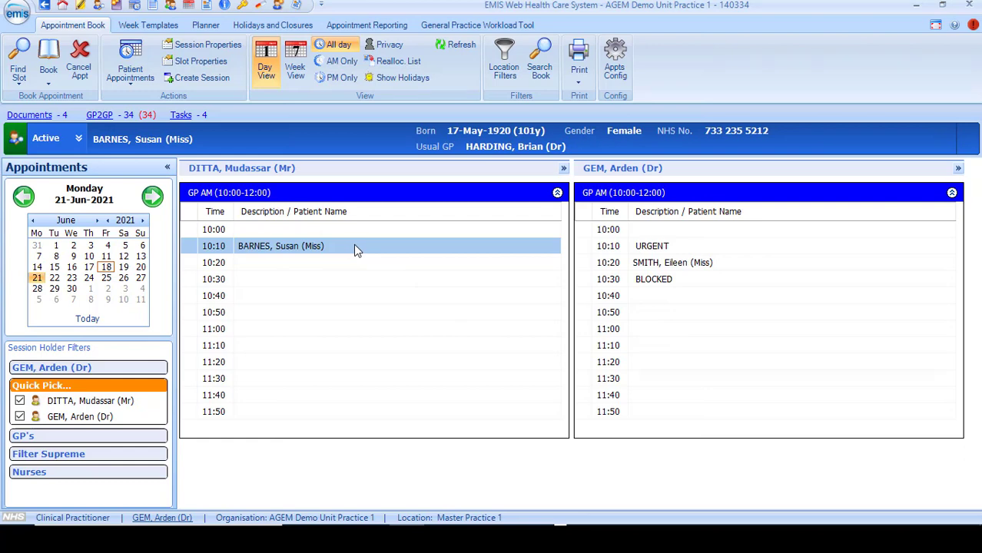
- Run Find Slot for any time of day and all slot types, then choose session holders
mouse_move(353, 245)
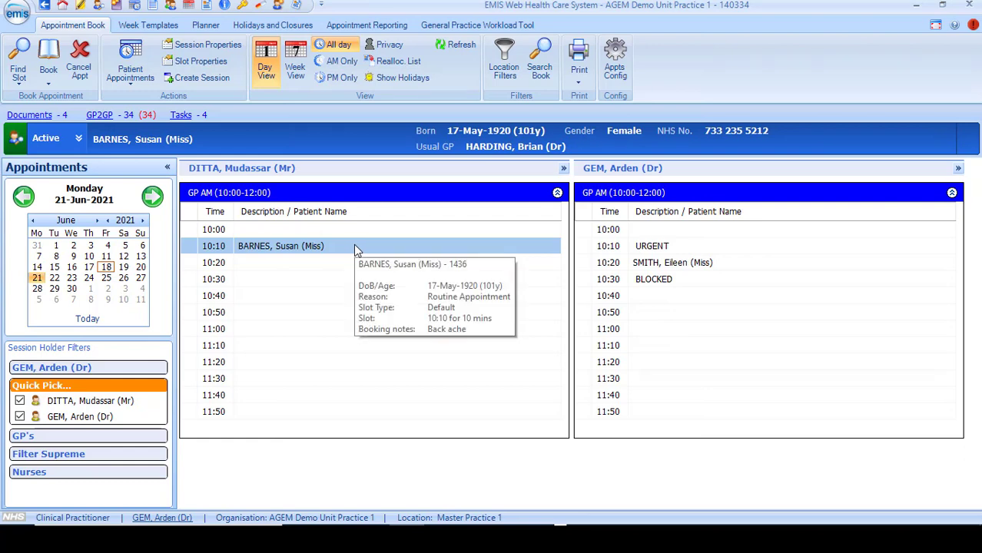
click(18, 73)
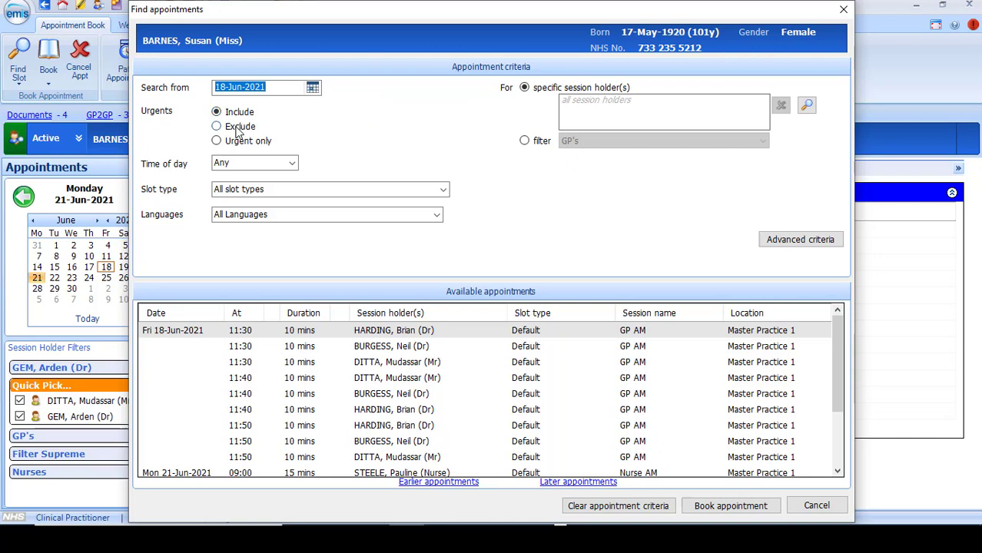
click(292, 164)
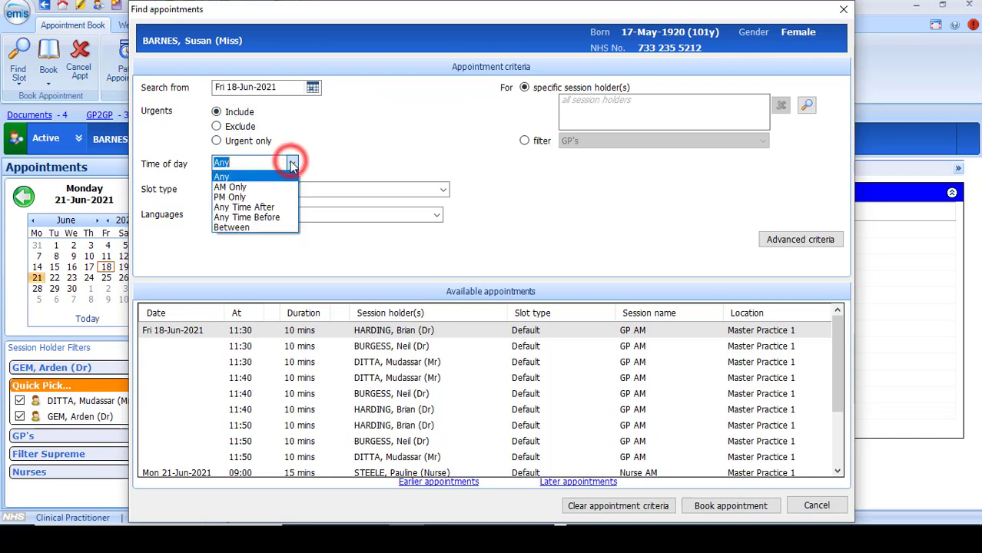
click(292, 164)
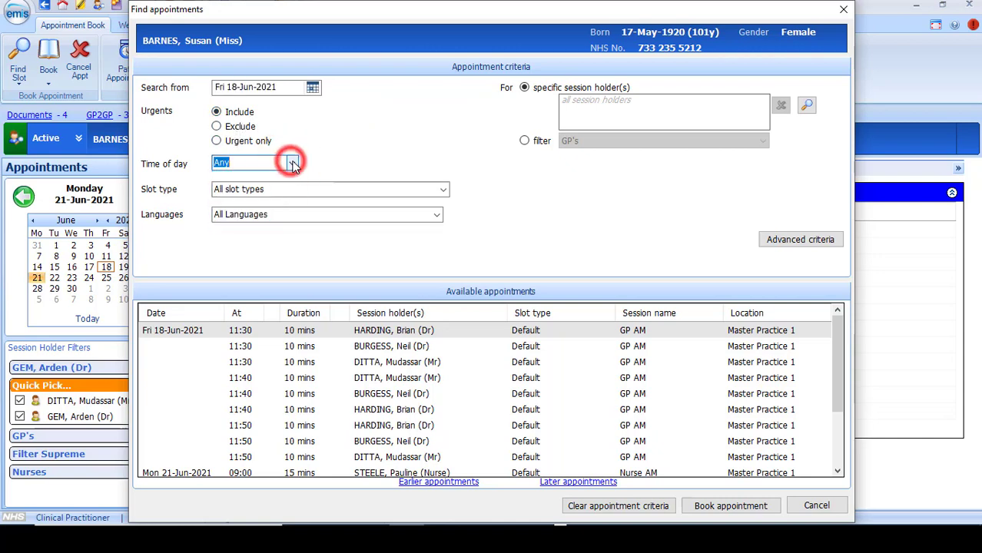
click(446, 190)
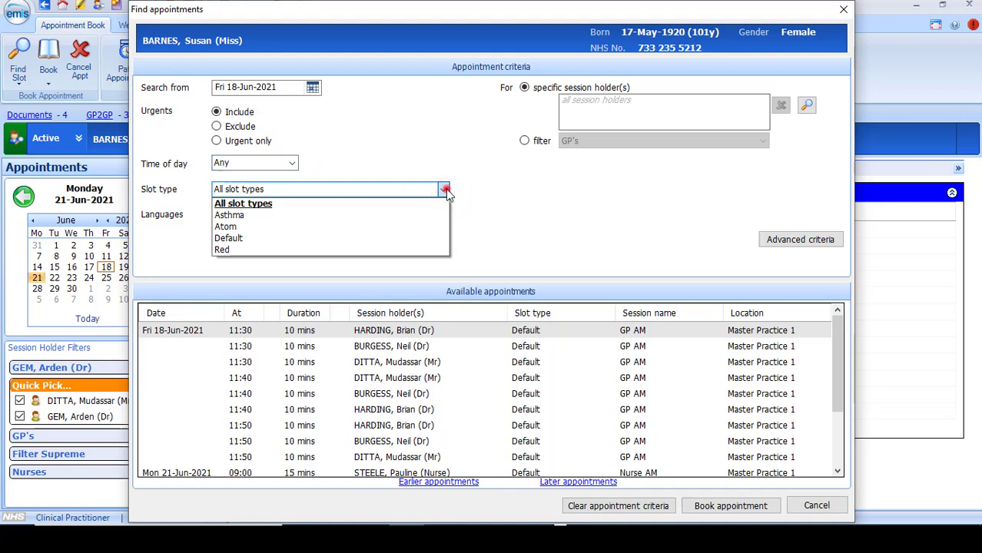
click(444, 190)
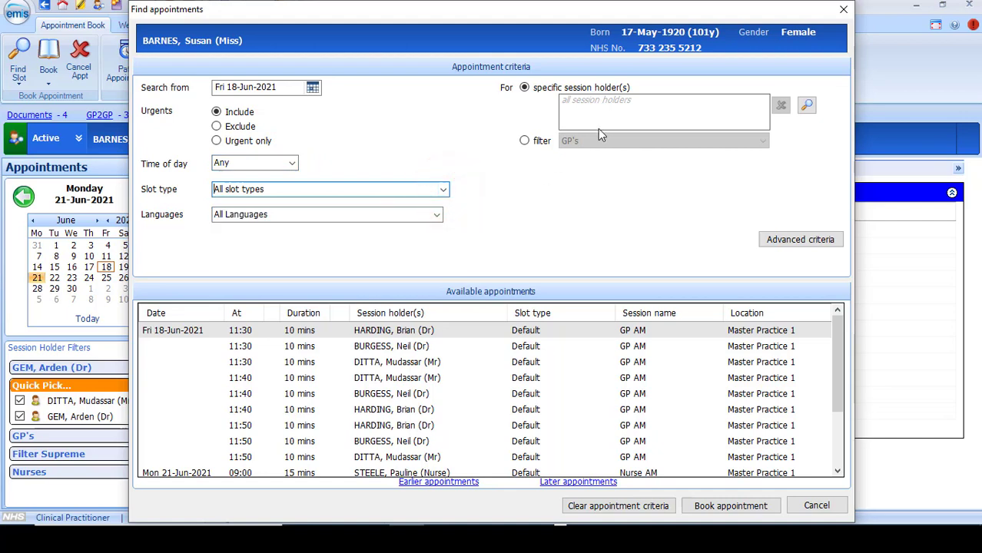
click(807, 106)
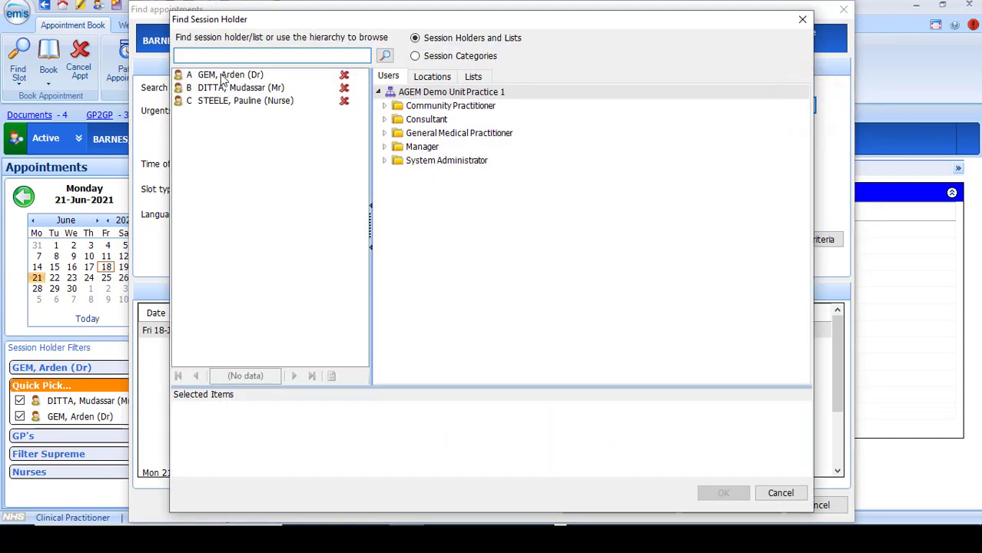
- Add two recent session holders and another General Medical Practitioner, then confirm
double_click(222, 76)
double_click(225, 87)
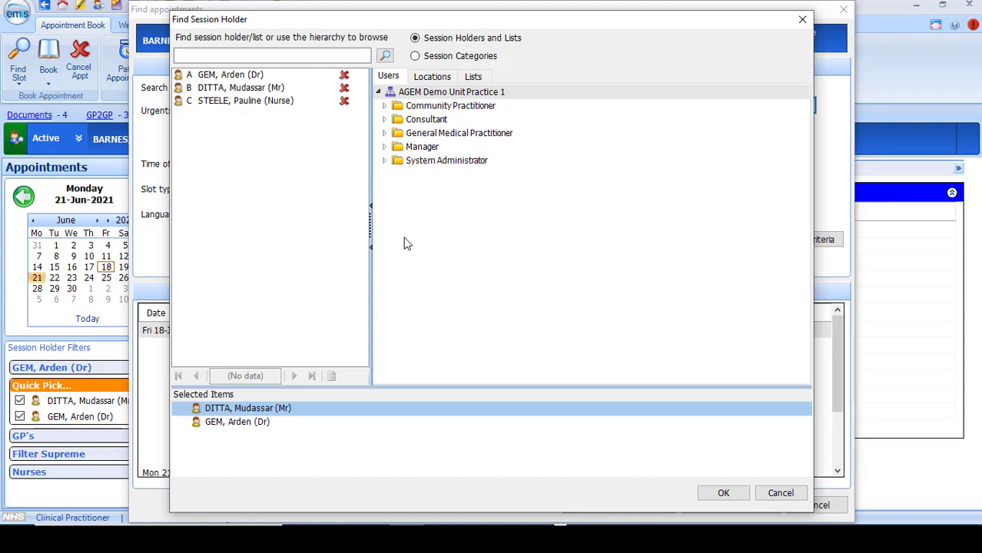
click(384, 133)
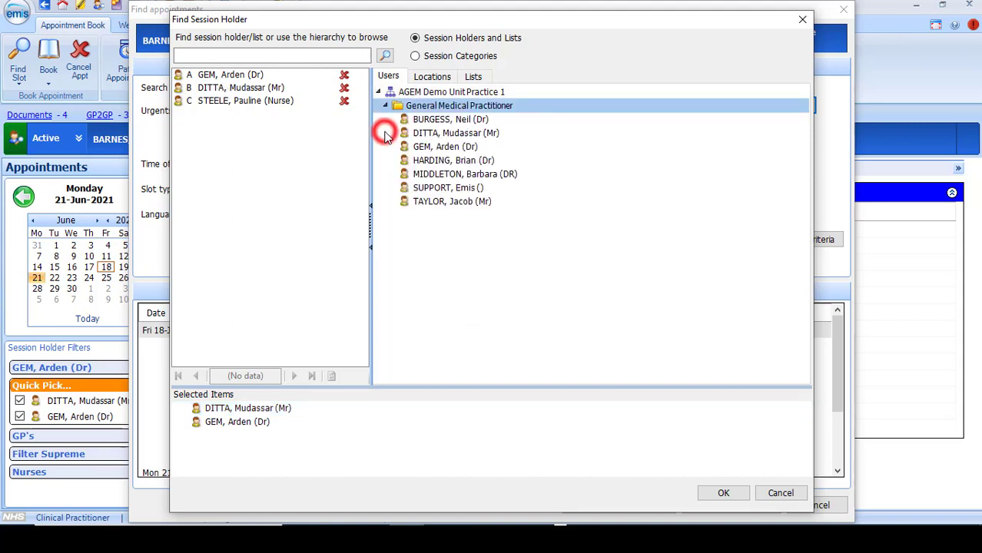
double_click(436, 159)
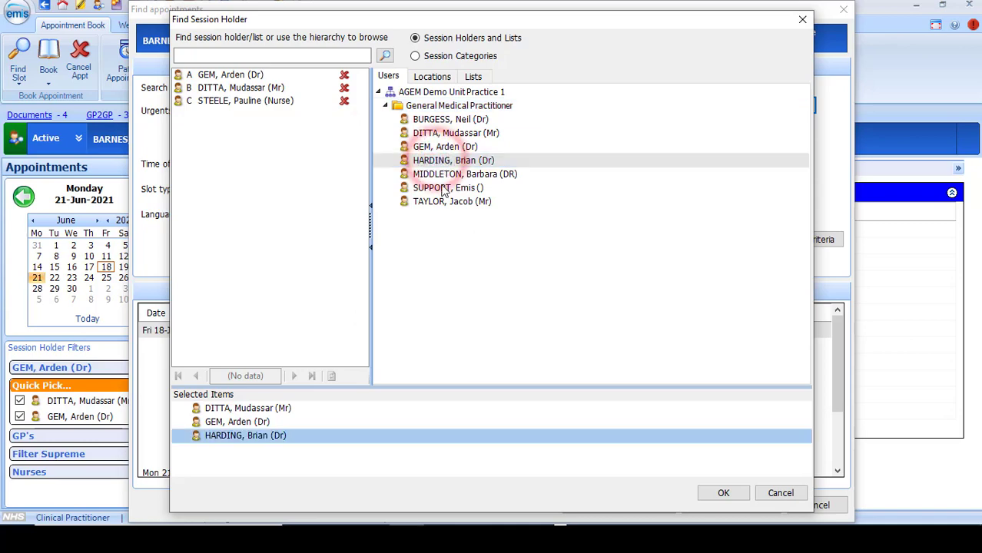
click(709, 493)
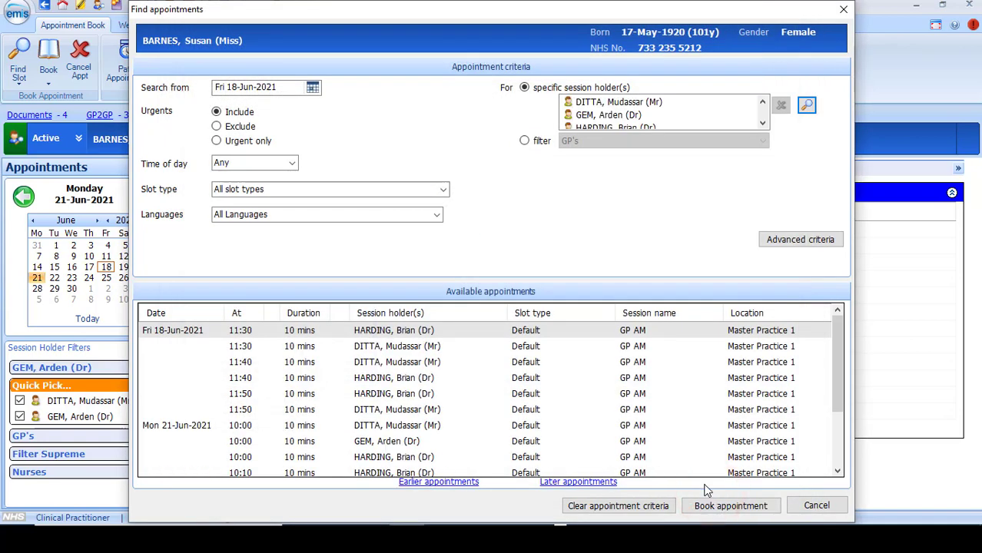
- Switch the search to filter by the GP's session holder group
click(535, 142)
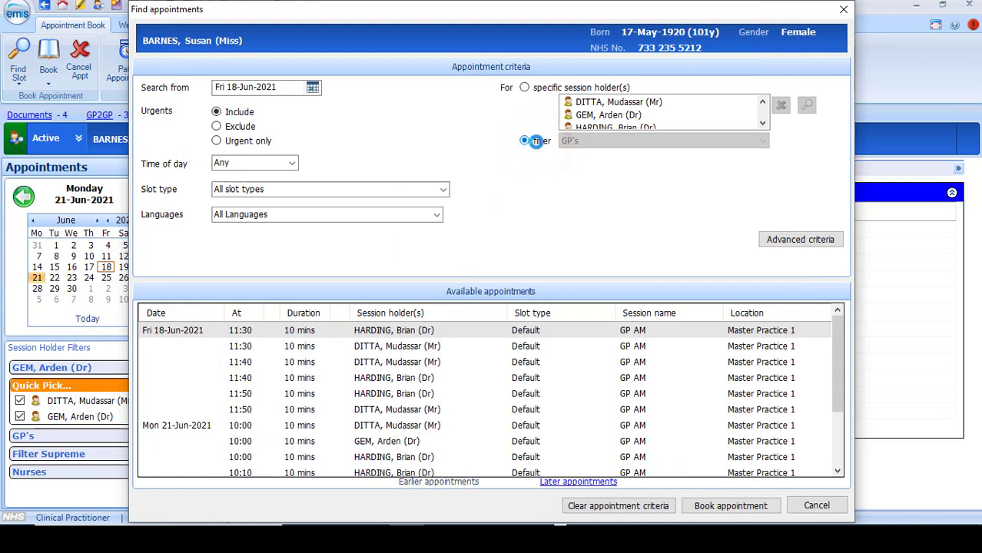
click(721, 146)
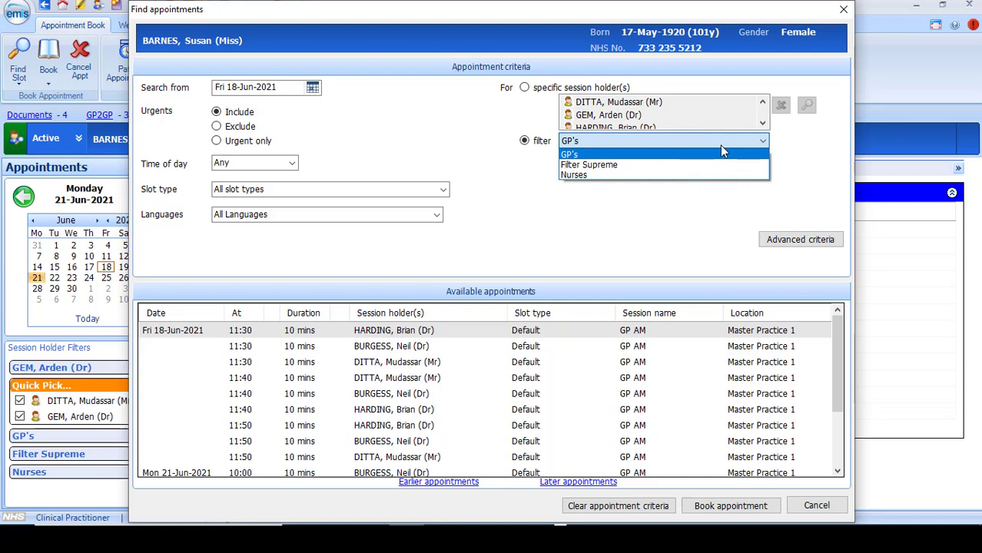
click(709, 155)
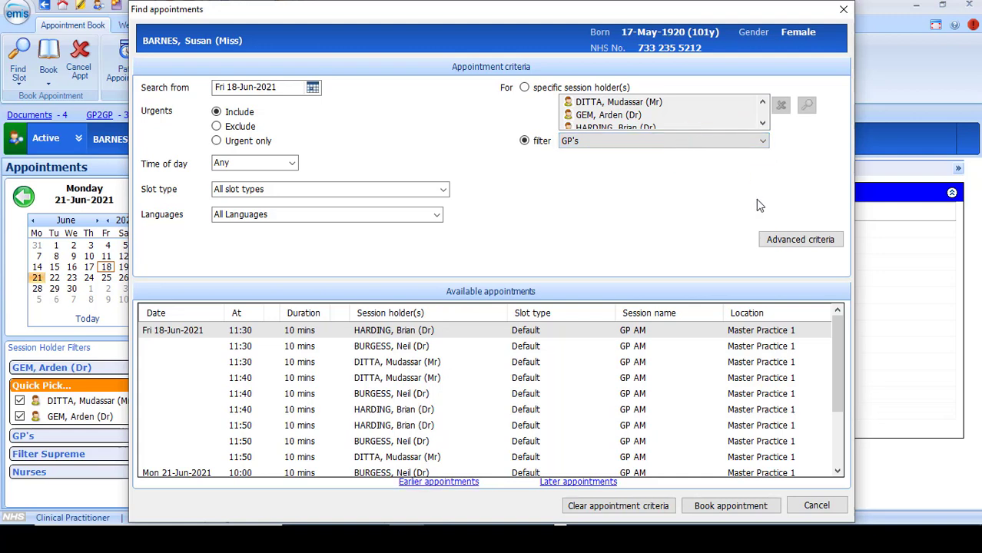
click(802, 239)
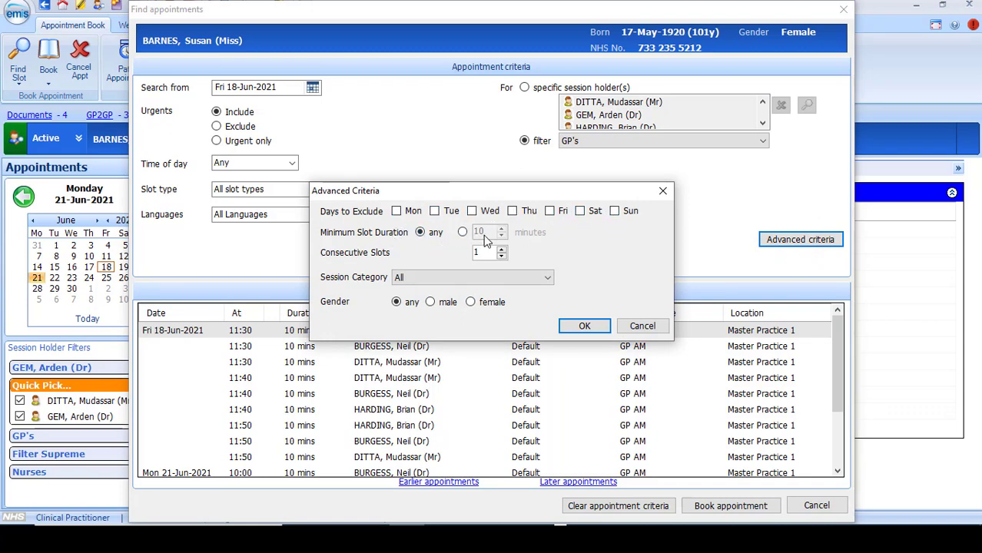
click(545, 278)
click(545, 278)
click(634, 328)
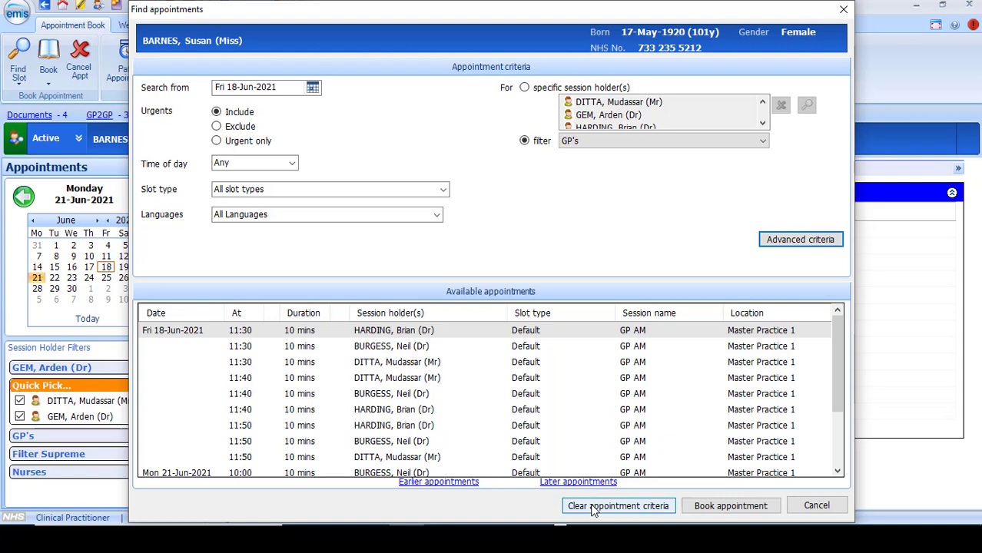
- Book the 18-Jun-2021 11:30 slot with reason Routine Appointment
click(372, 348)
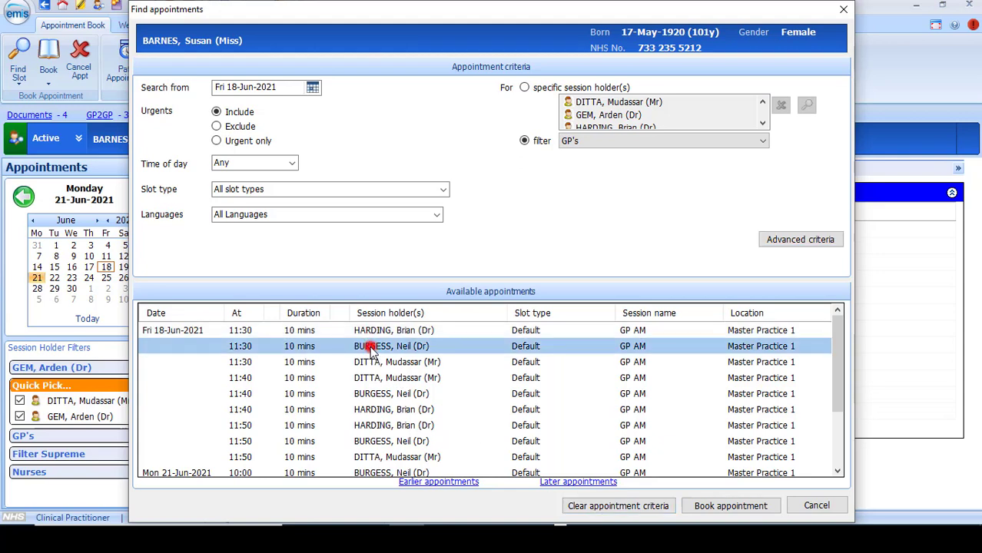
click(705, 507)
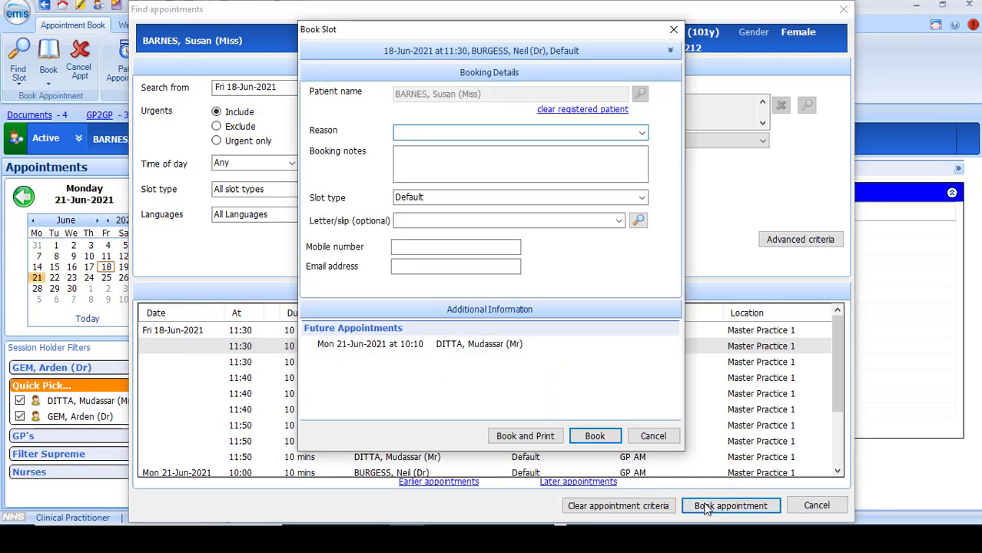
click(642, 133)
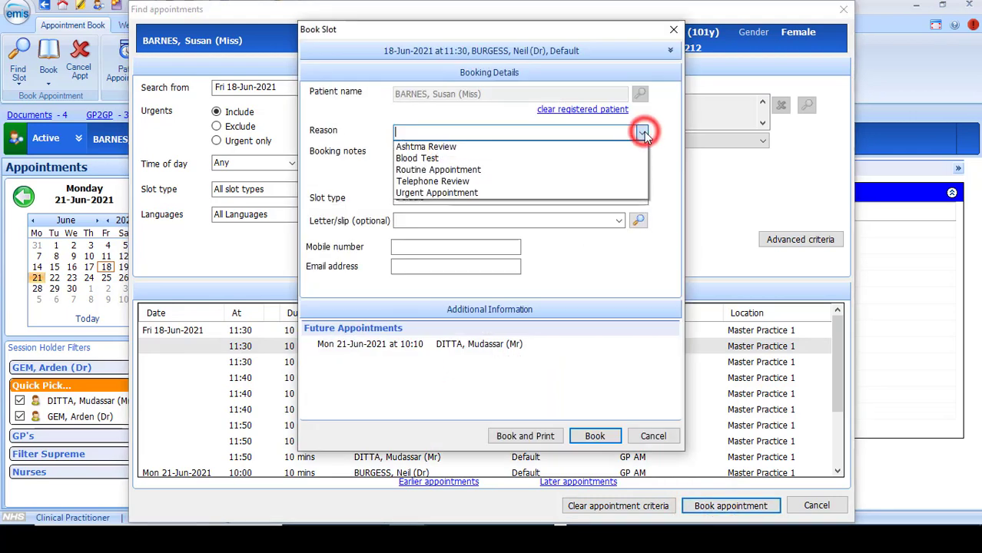
click(489, 169)
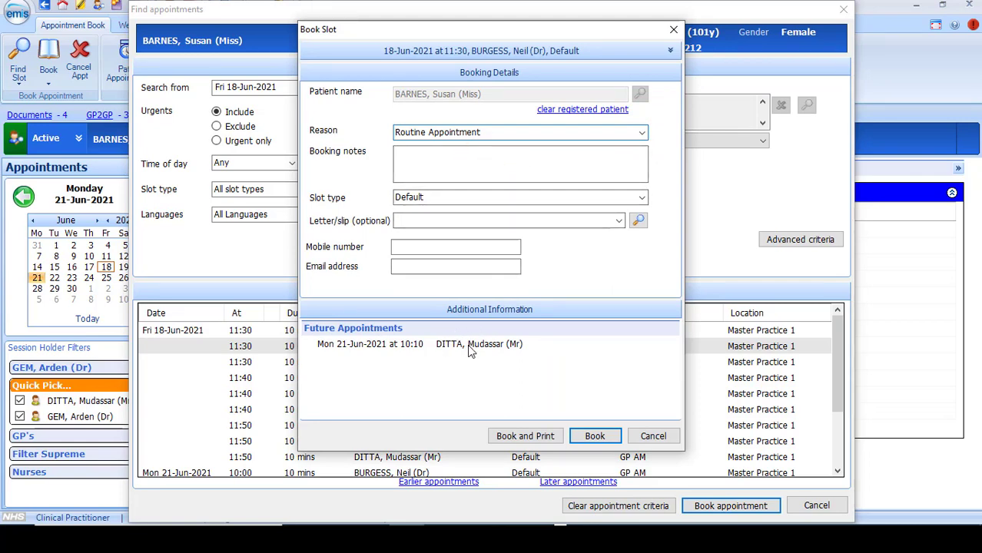
click(588, 442)
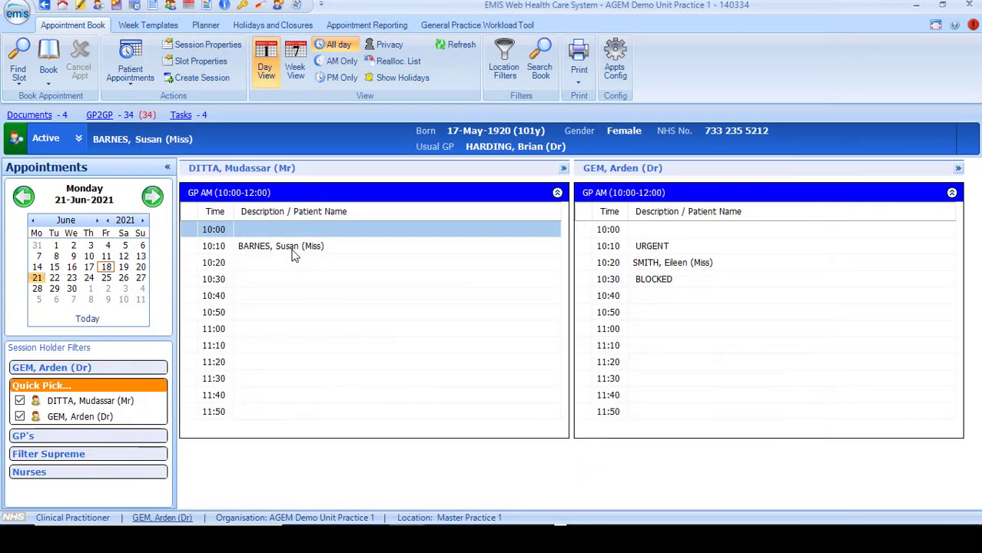
click(292, 253)
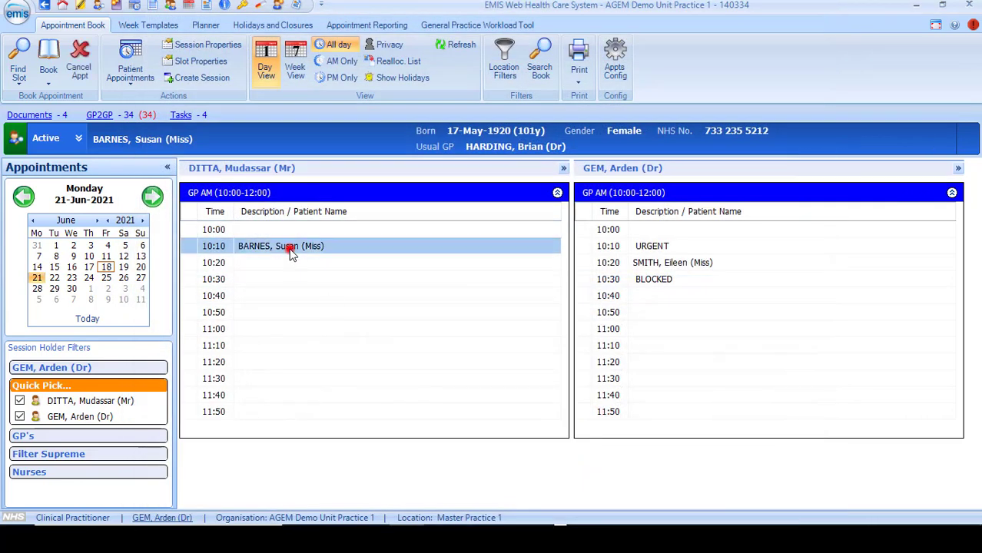
- Cancel the selected 10:10 appointment with reason 'Appointment no longer required'
click(82, 72)
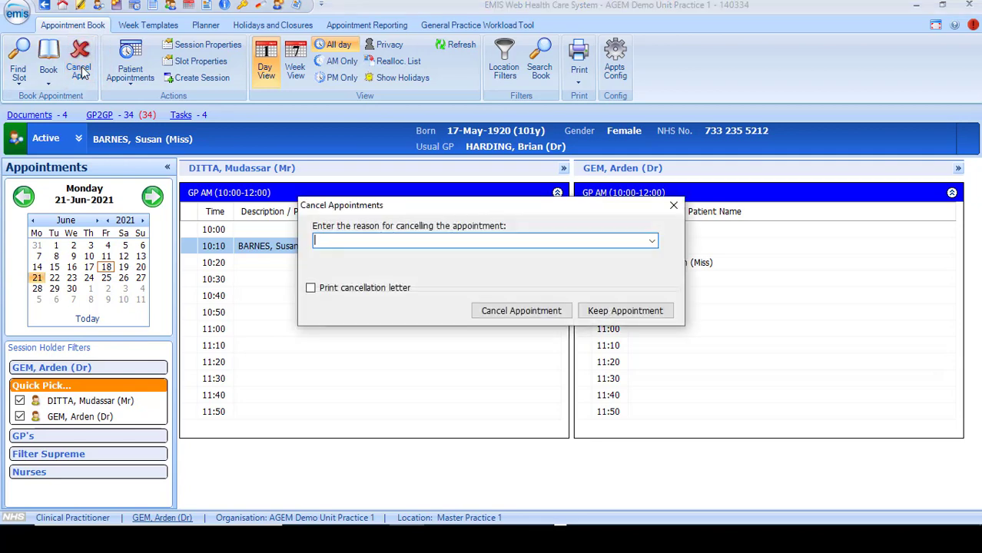
click(651, 242)
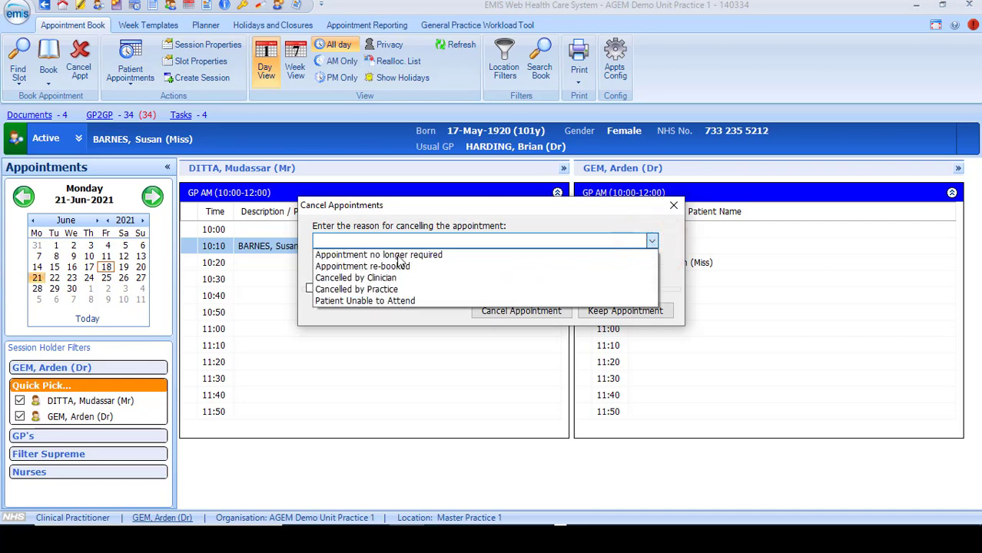
click(395, 255)
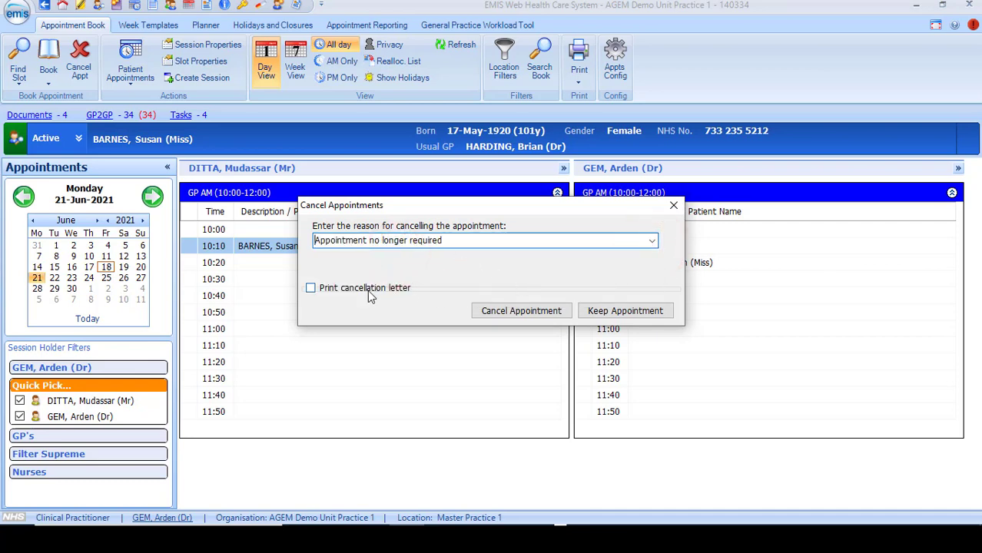
click(538, 312)
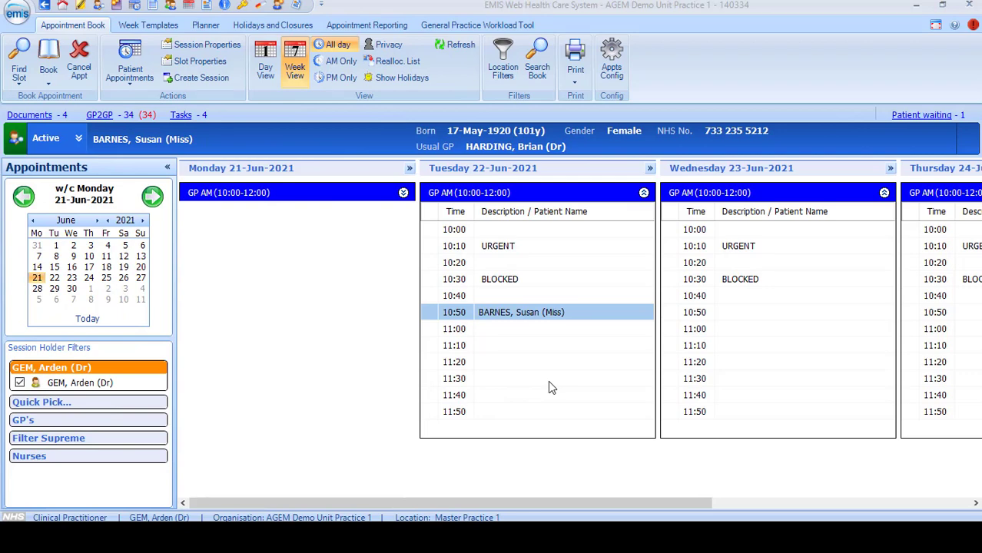
- Cut the patient's Tuesday 10:50 appointment and paste it into the 11:20 slot
right_click(508, 312)
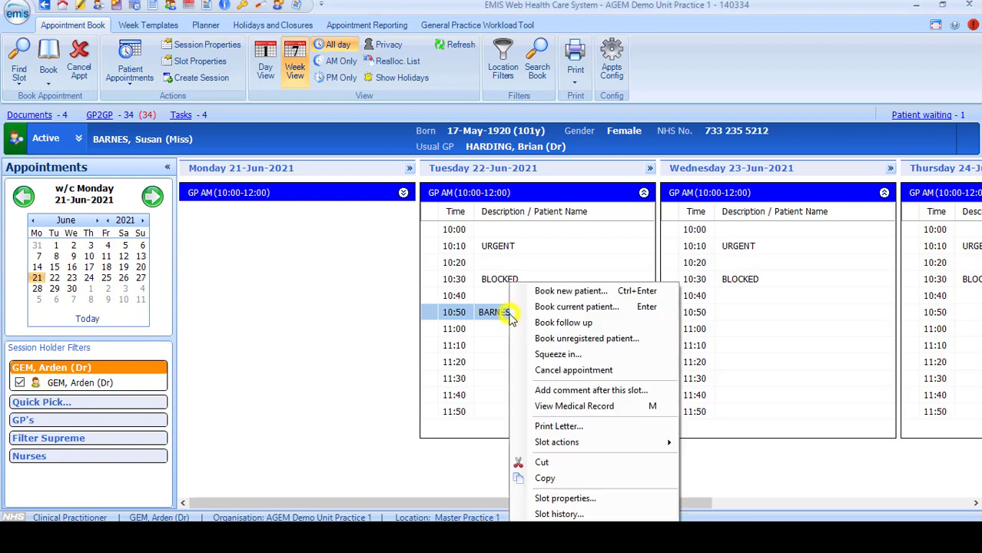
click(554, 462)
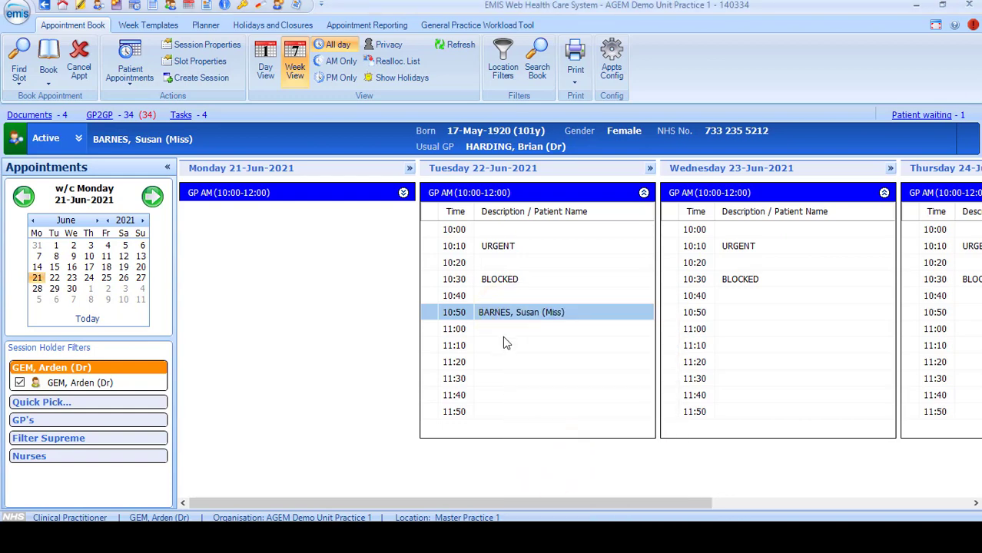
right_click(497, 361)
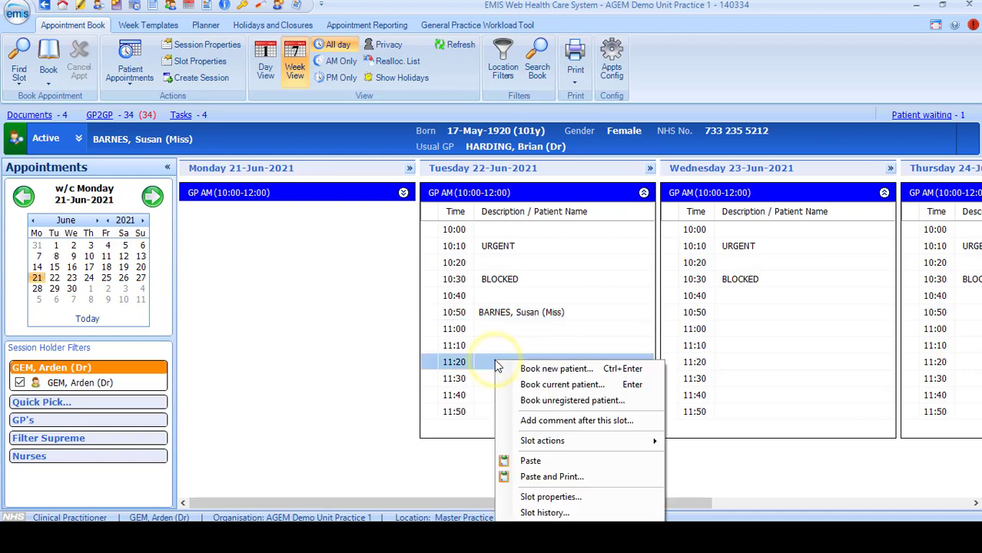
click(530, 461)
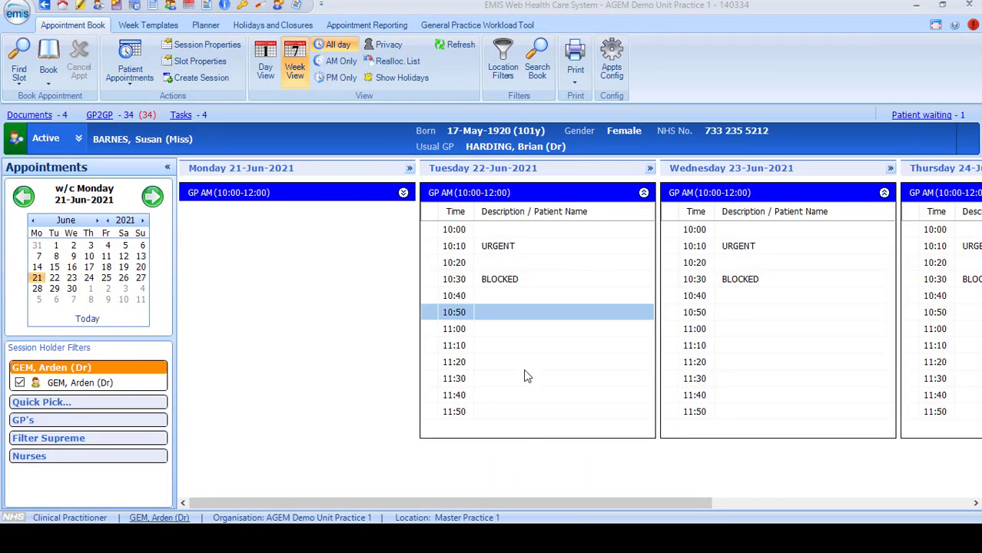
- Select Tuesday's 10:50–11:00 slots together and pick a patient found by surname search
drag(504, 316, 500, 331)
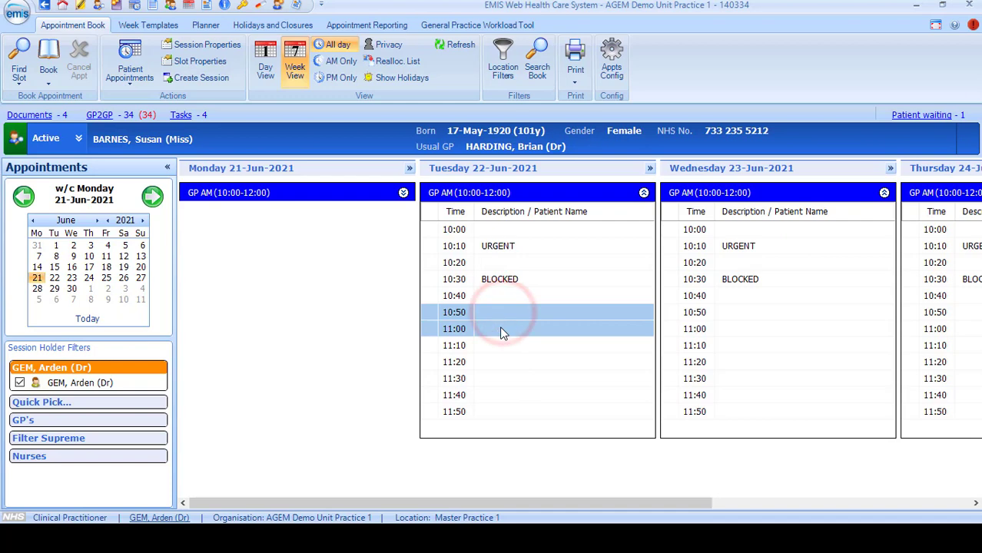
right_click(500, 330)
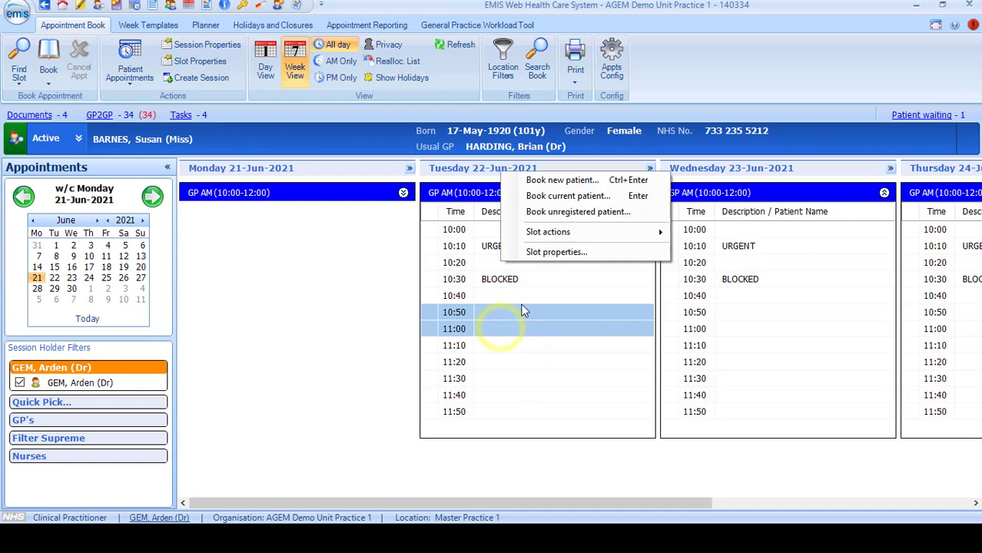
click(545, 180)
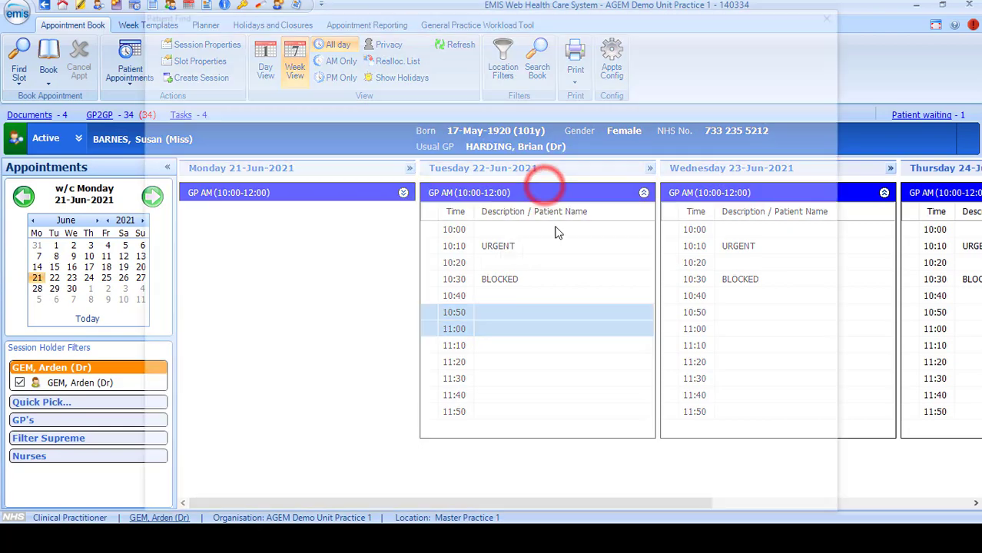
text(smith)
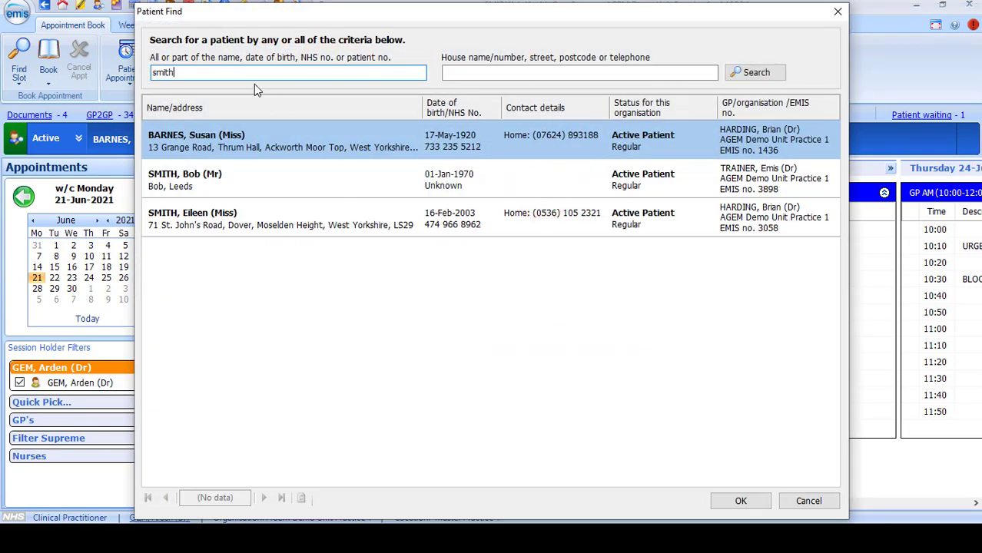
key(Return)
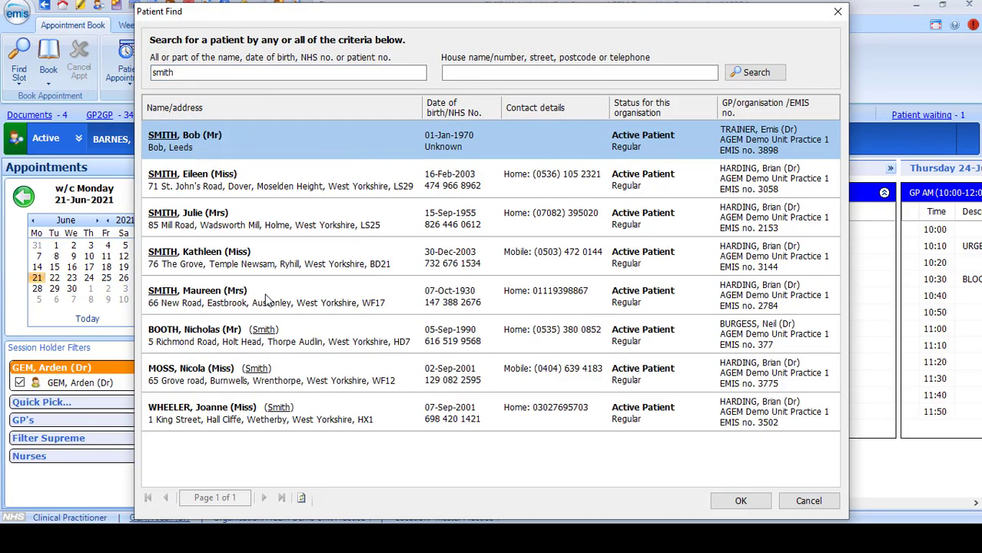
double_click(262, 299)
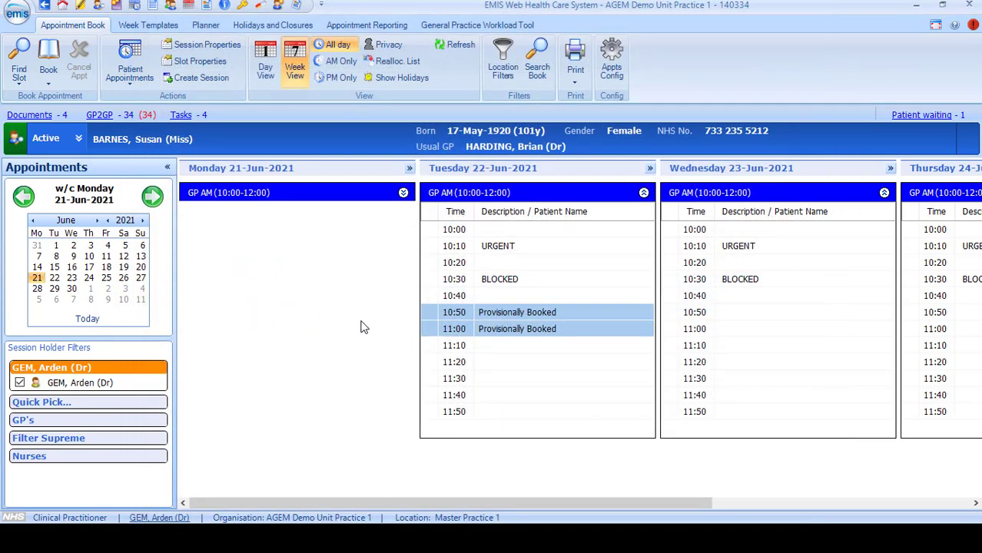
- Set the reason to Routine Appointment and book the double slot
click(643, 132)
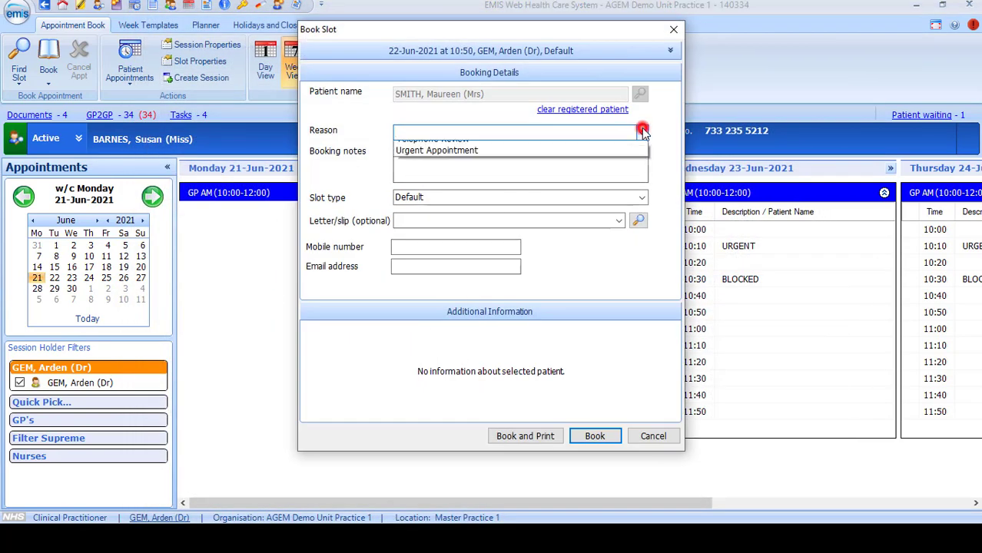
click(443, 169)
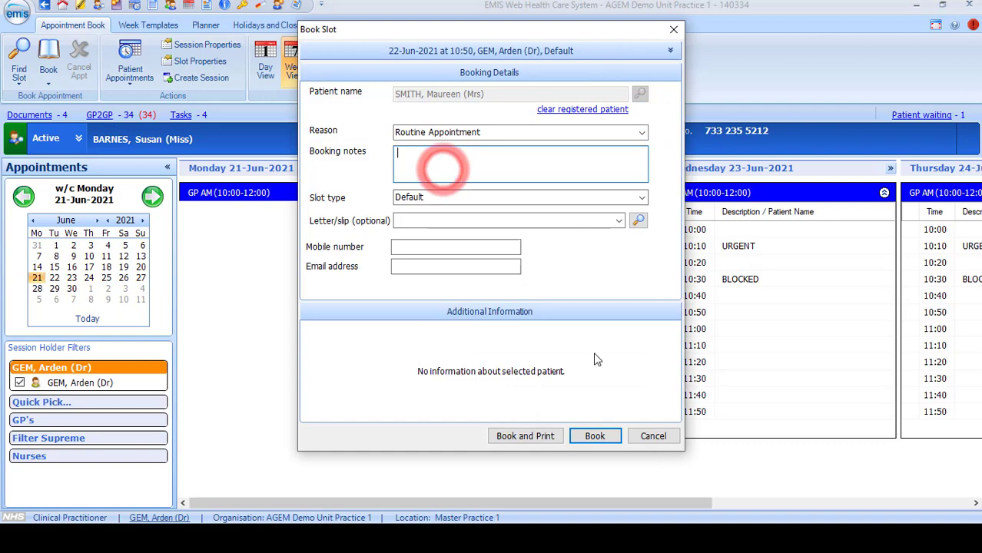
click(583, 439)
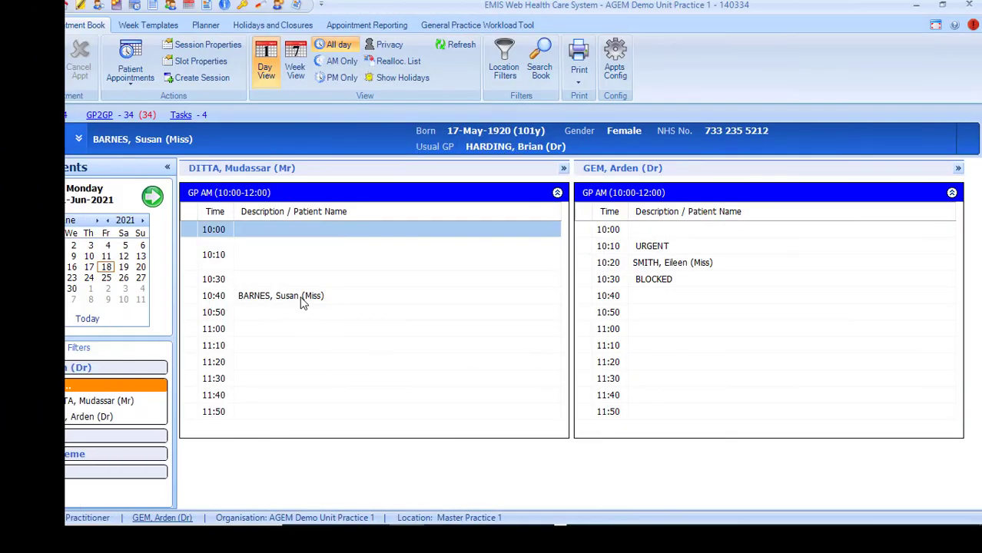
- Insert a 'Patient running late' comment directly after the 21-Jun-2021 10:40 appointment
click(299, 296)
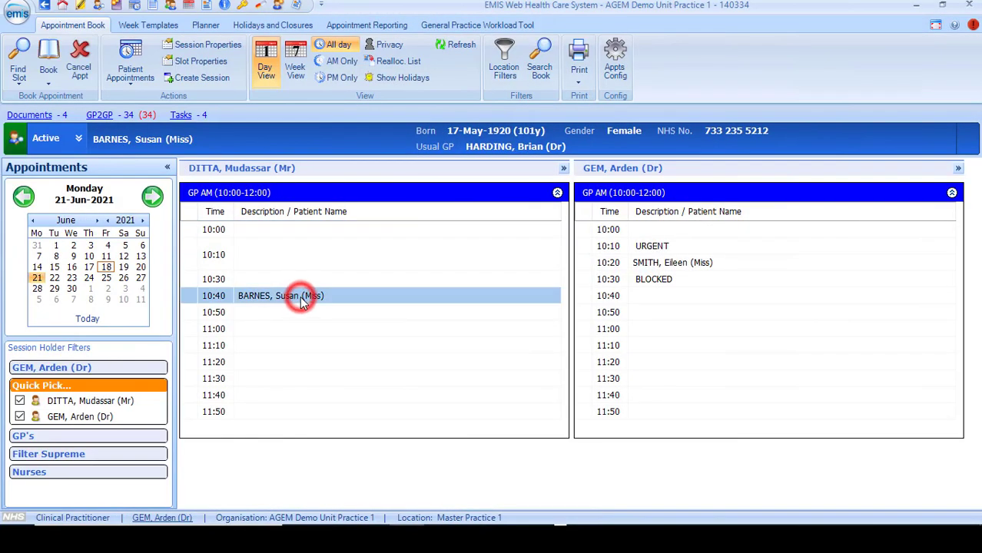
right_click(301, 298)
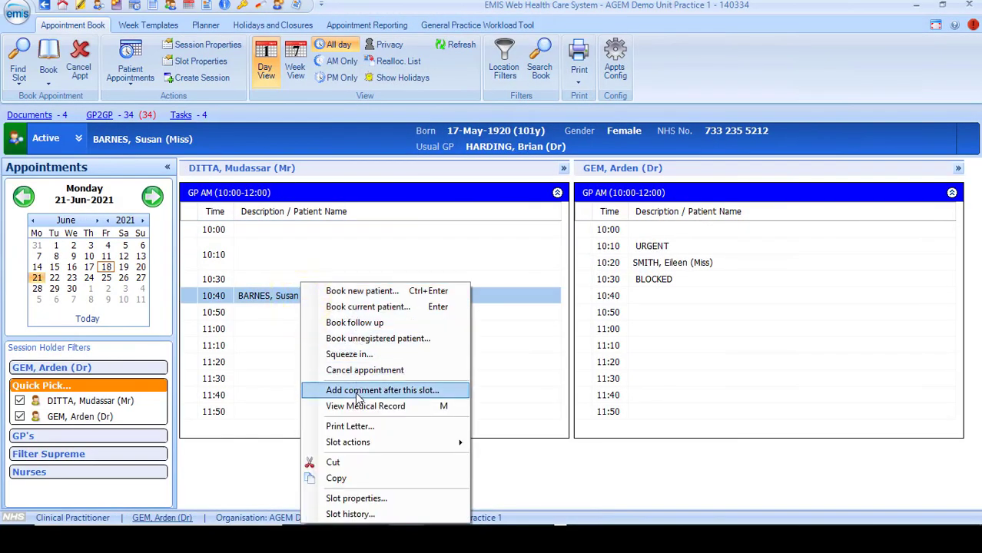
click(384, 390)
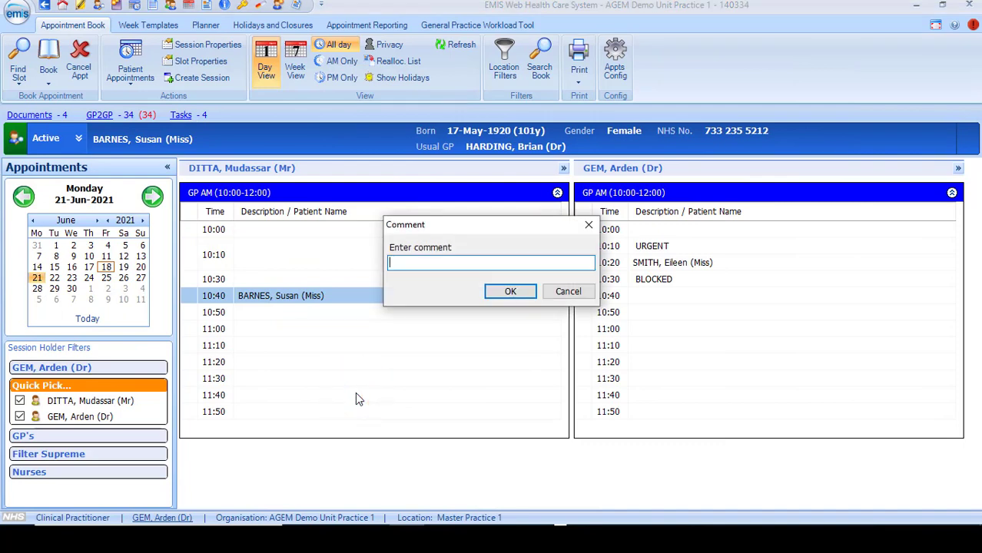
text(Patient running late)
click(509, 293)
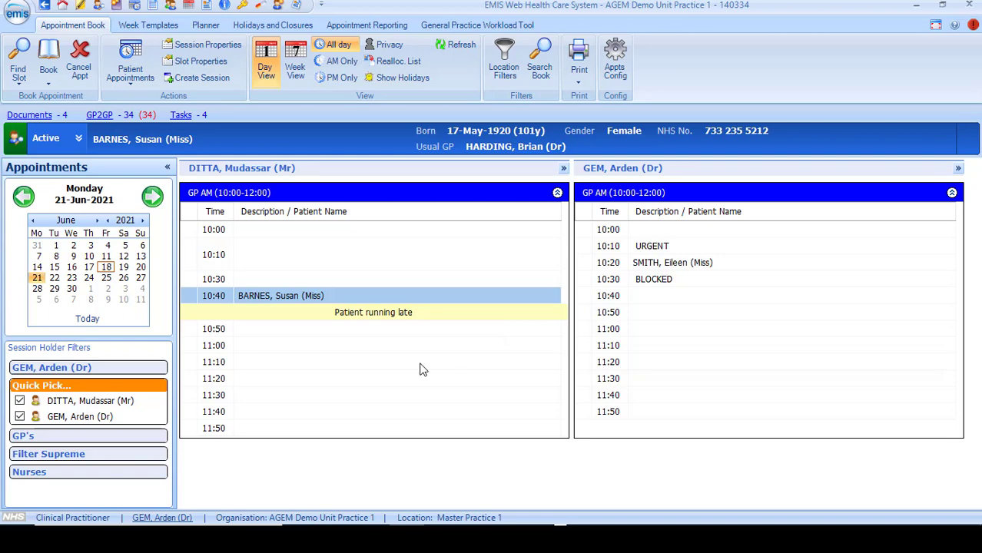
click(350, 299)
right_click(350, 299)
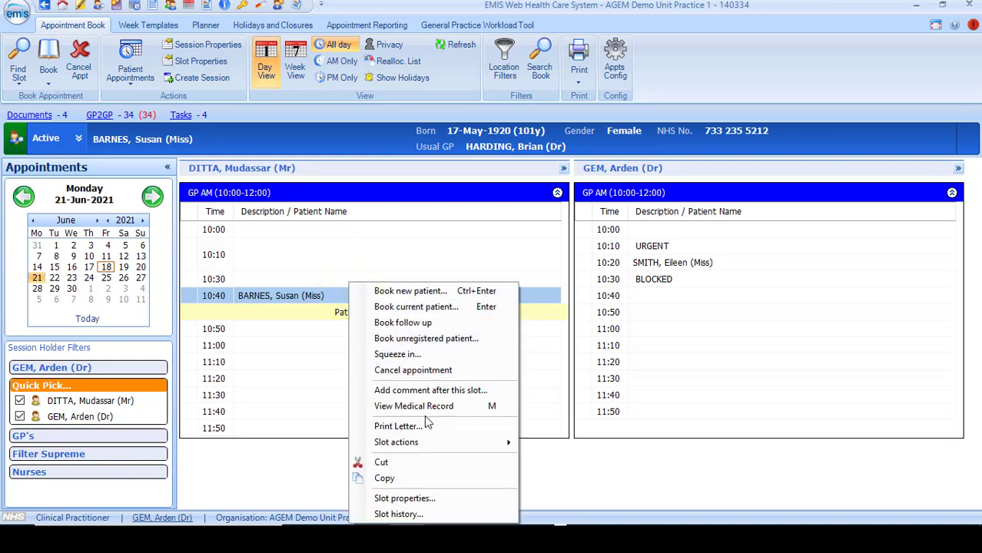
mouse_move(426, 443)
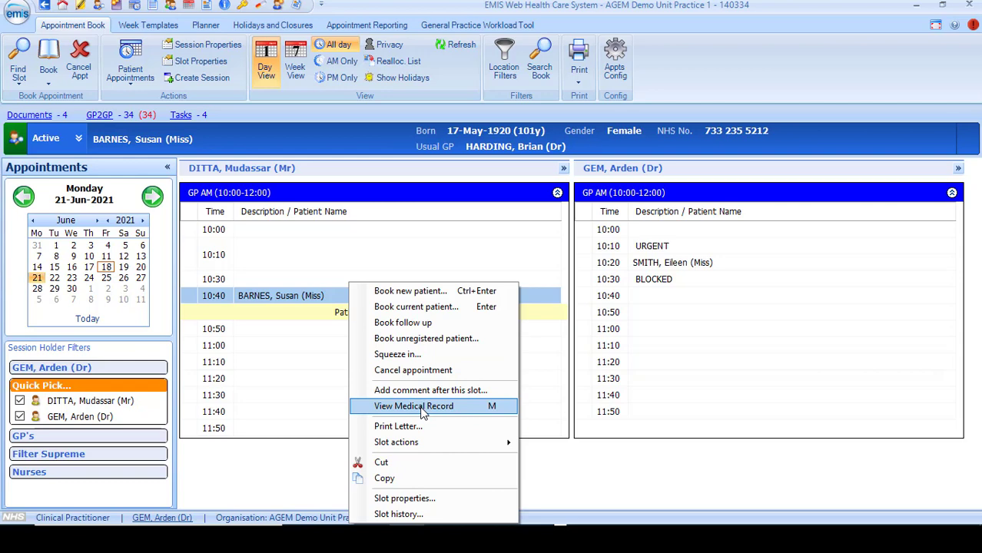
click(404, 501)
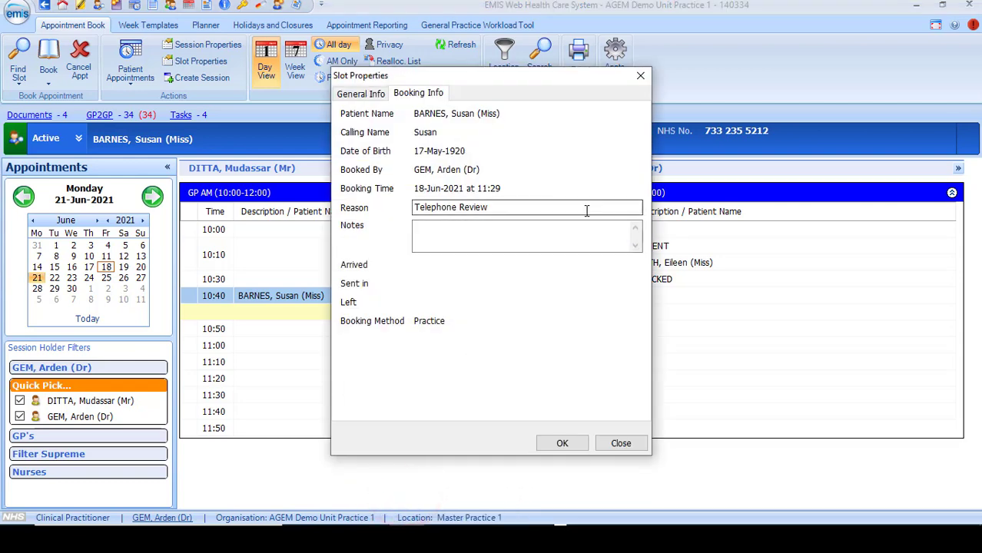
click(373, 94)
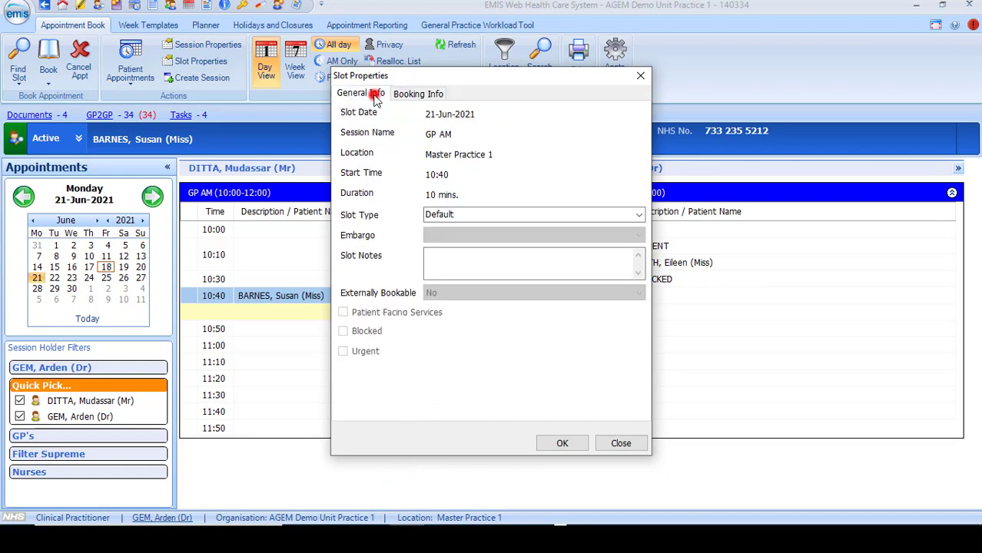
click(619, 443)
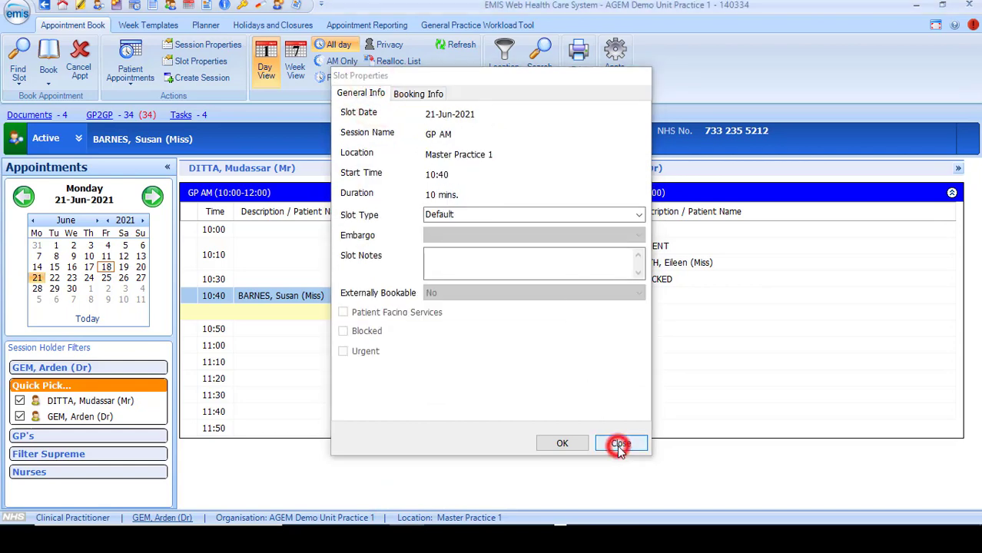
right_click(391, 331)
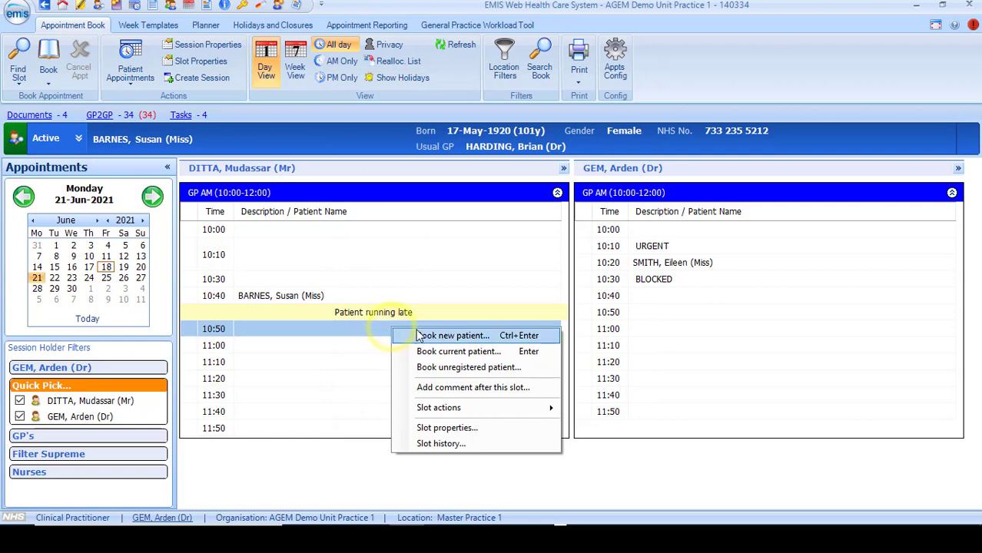
mouse_move(472, 411)
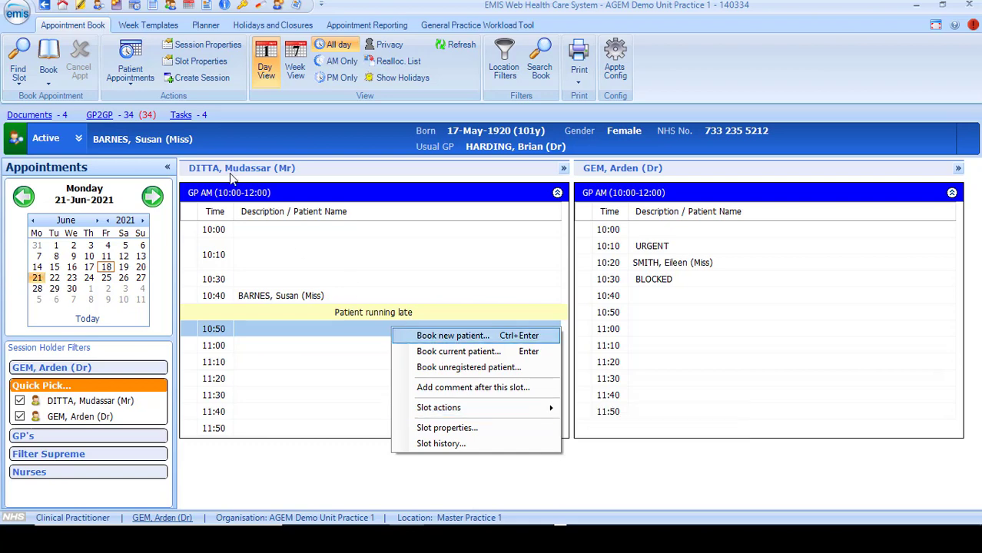
- Search the appointment book for the patient's Monday 10:40 booking, then close the search to return to the week view
click(132, 75)
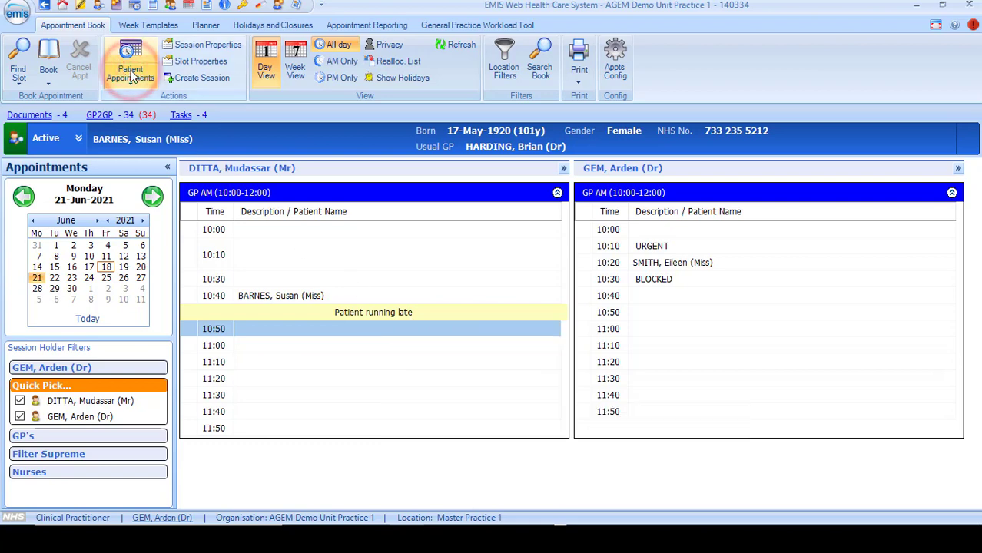
click(131, 74)
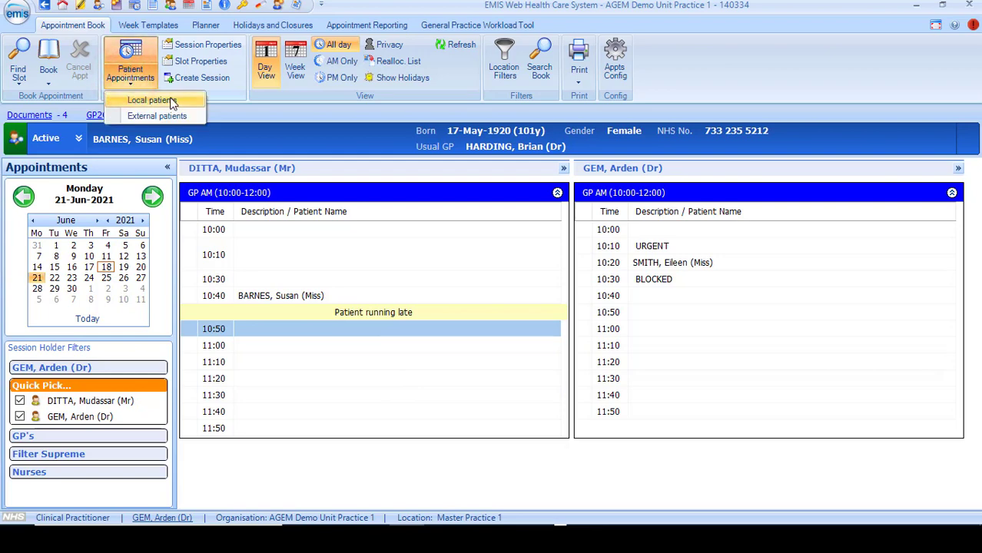
click(539, 66)
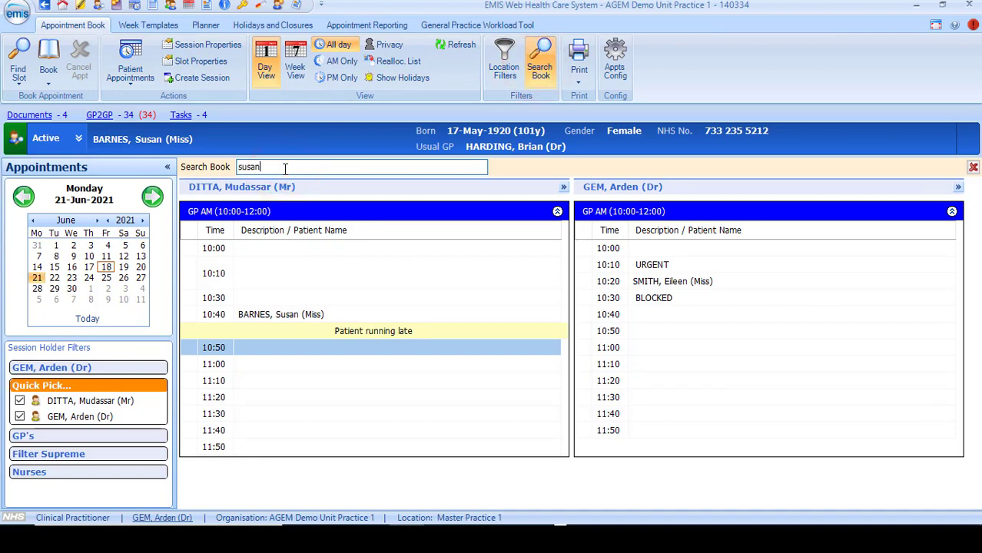
key(Return)
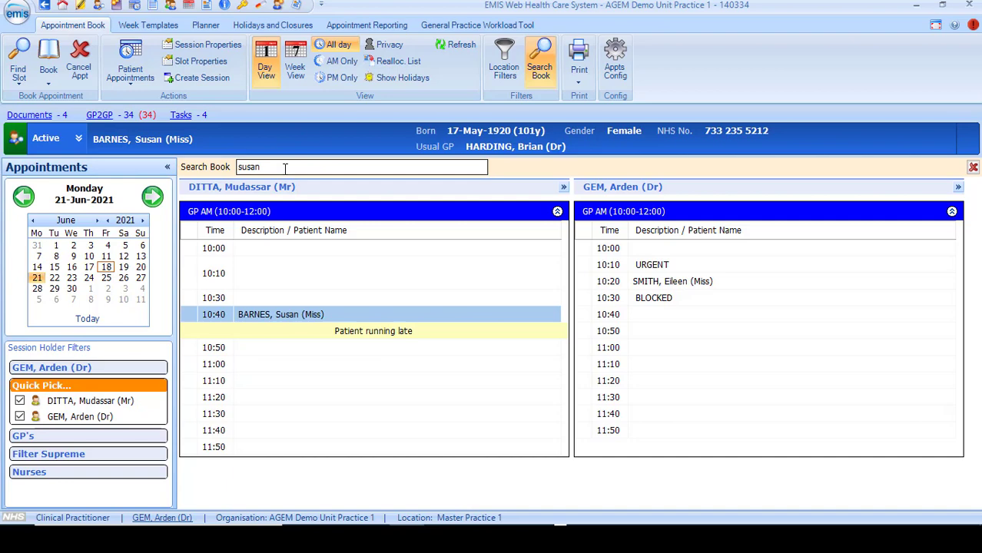
click(972, 168)
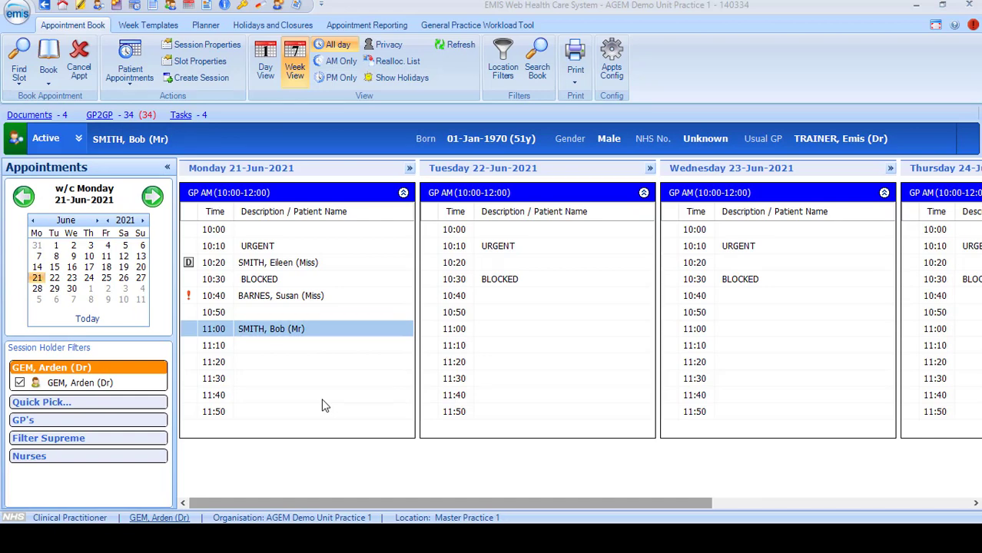
- Mark the Monday 11:00 Urgent Appointment as arrived and review its Change slot status options
click(243, 335)
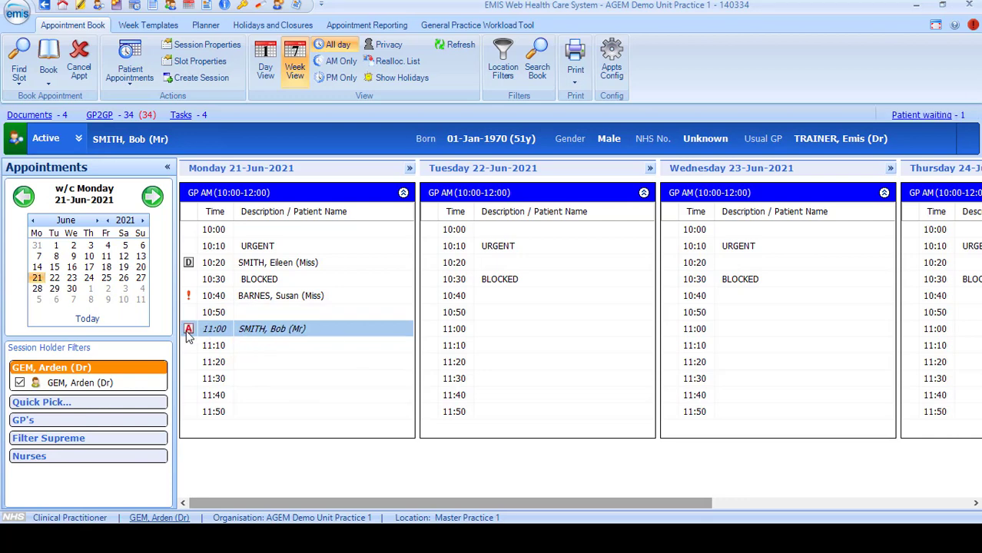
mouse_move(189, 337)
mouse_move(270, 338)
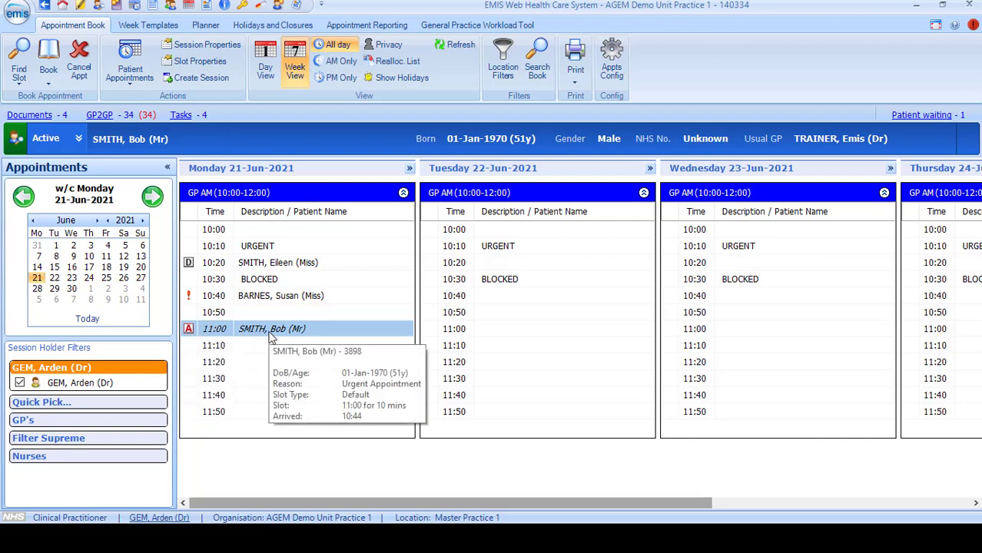
right_click(271, 338)
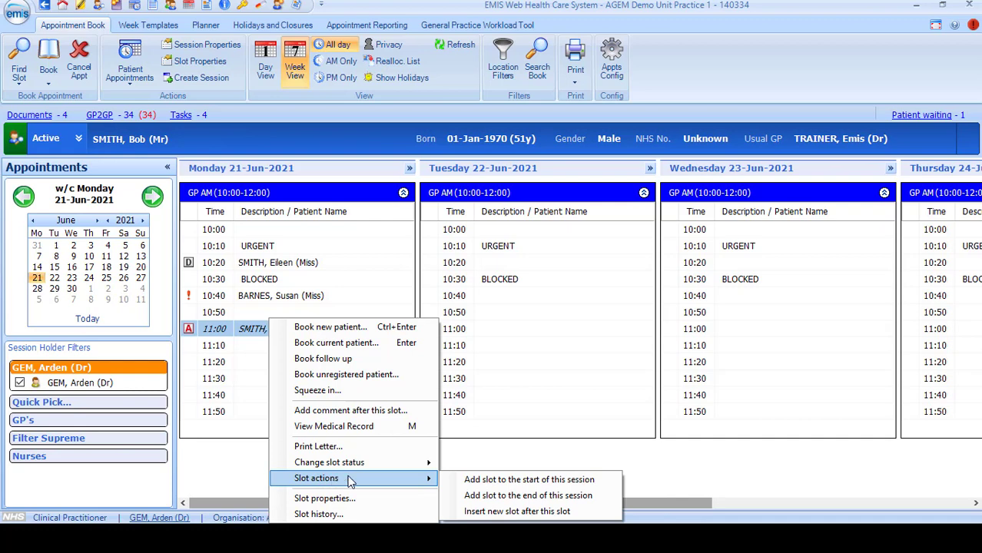
mouse_move(346, 468)
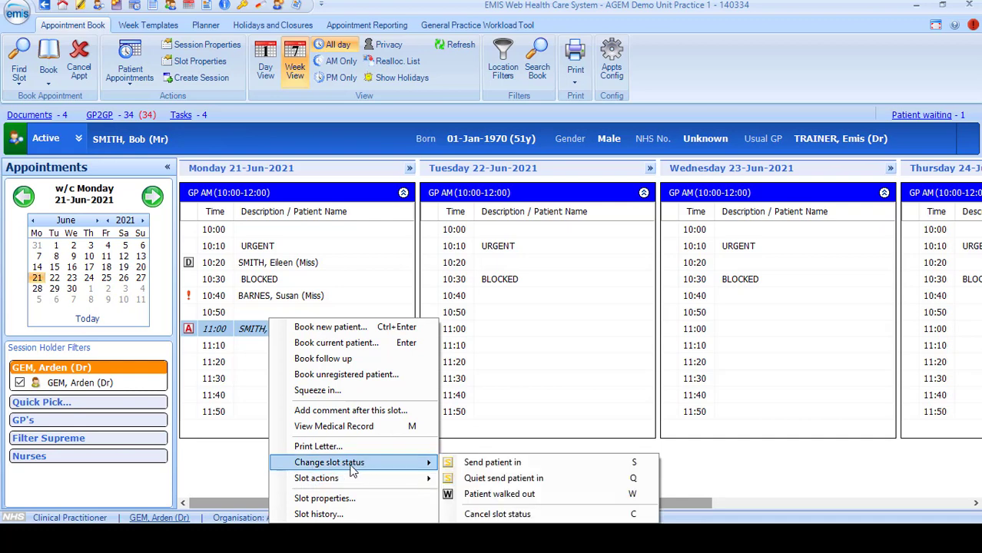